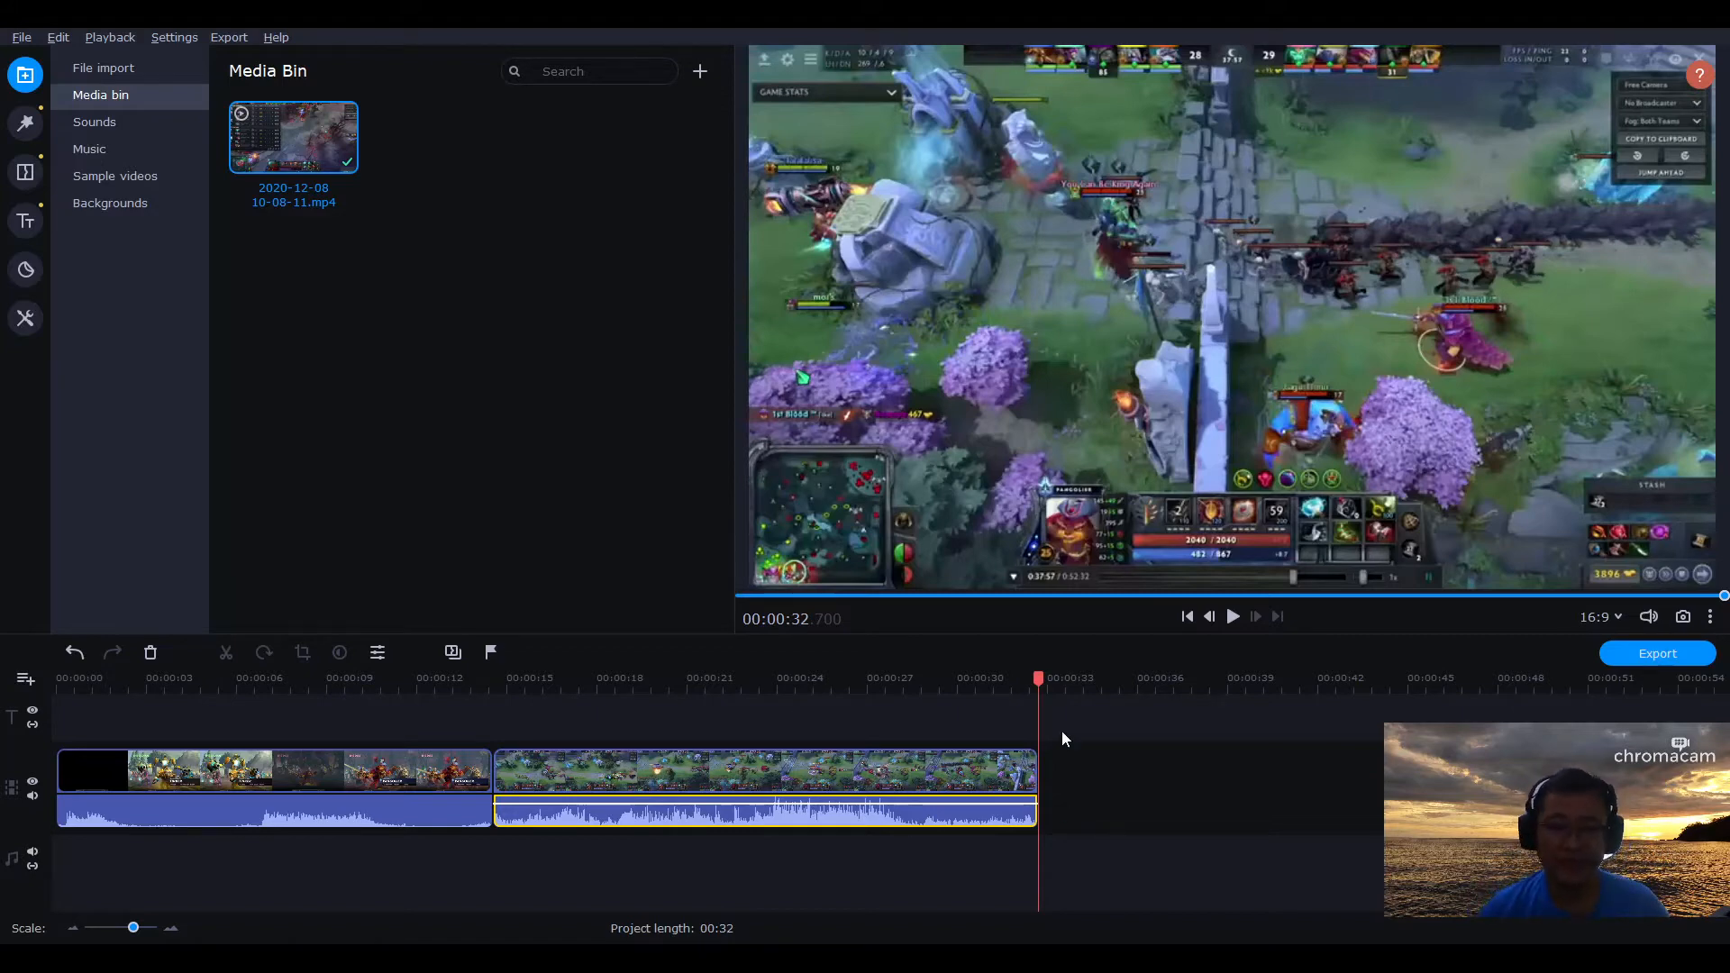
Split the second gameplay clip at about 00:00:21.96, where the team fight begins.
{"action": "left_click_drag", "start_coordinate": [1036, 680], "coordinate": [4, 687]}
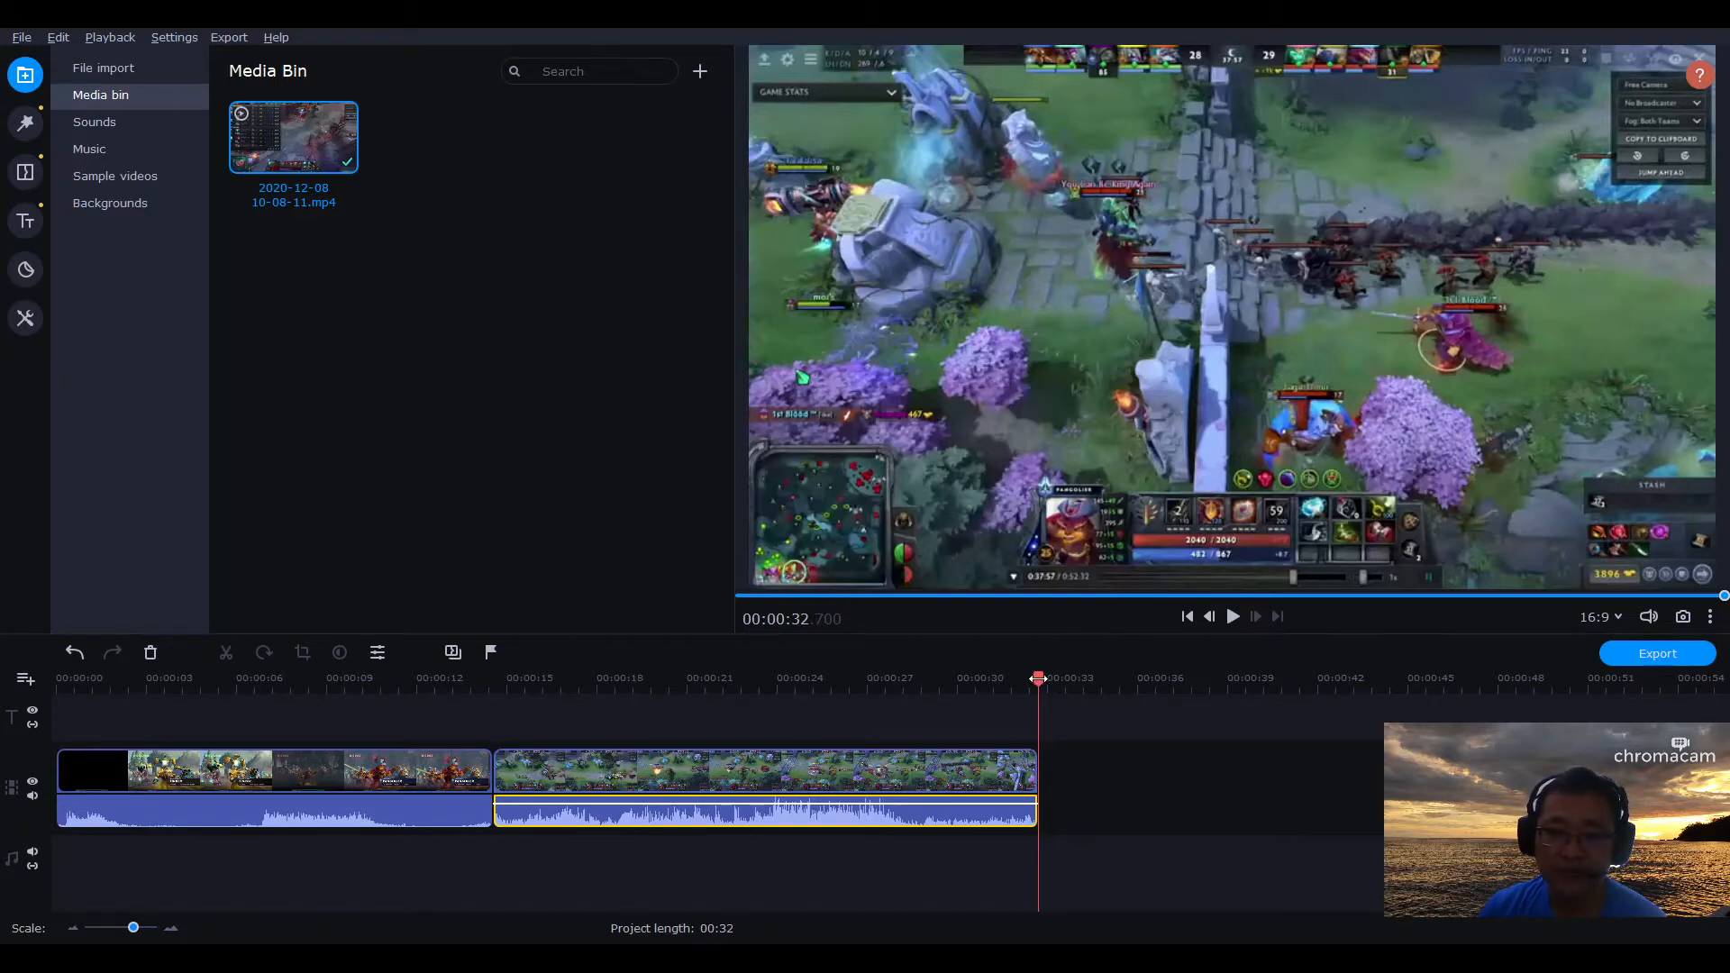
{"action": "left_click_drag", "start_coordinate": [1038, 678], "coordinate": [683, 678]}
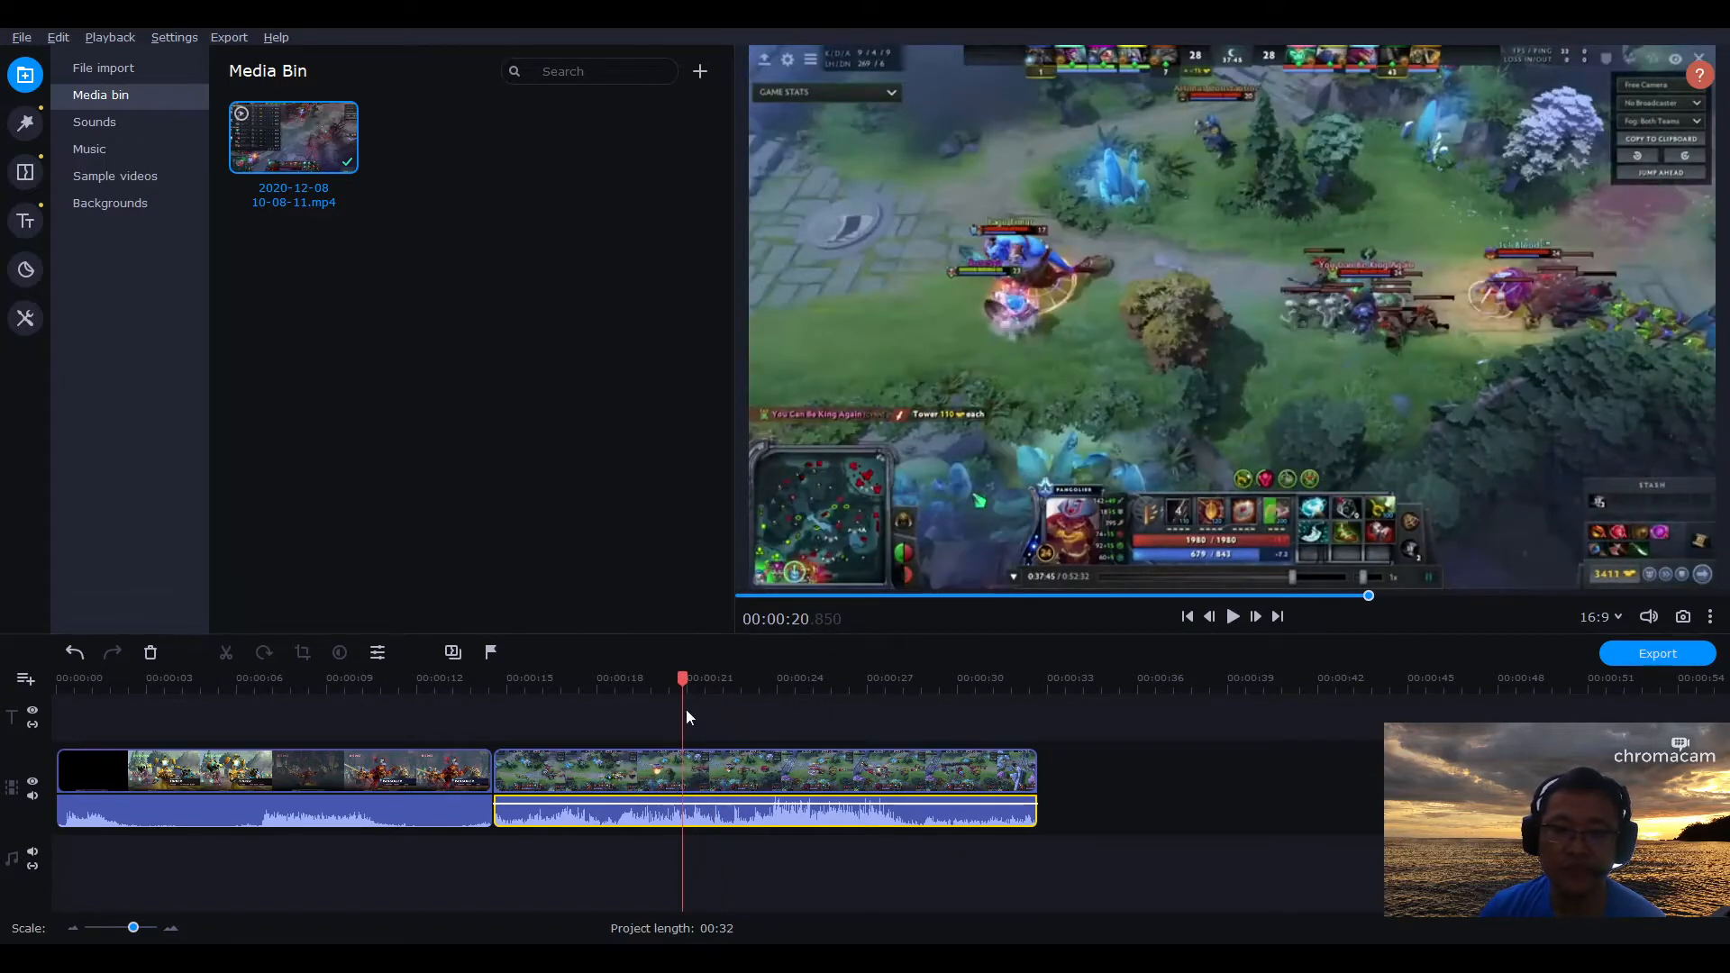
{"action": "left_click_drag", "start_coordinate": [687, 680], "coordinate": [650, 681]}
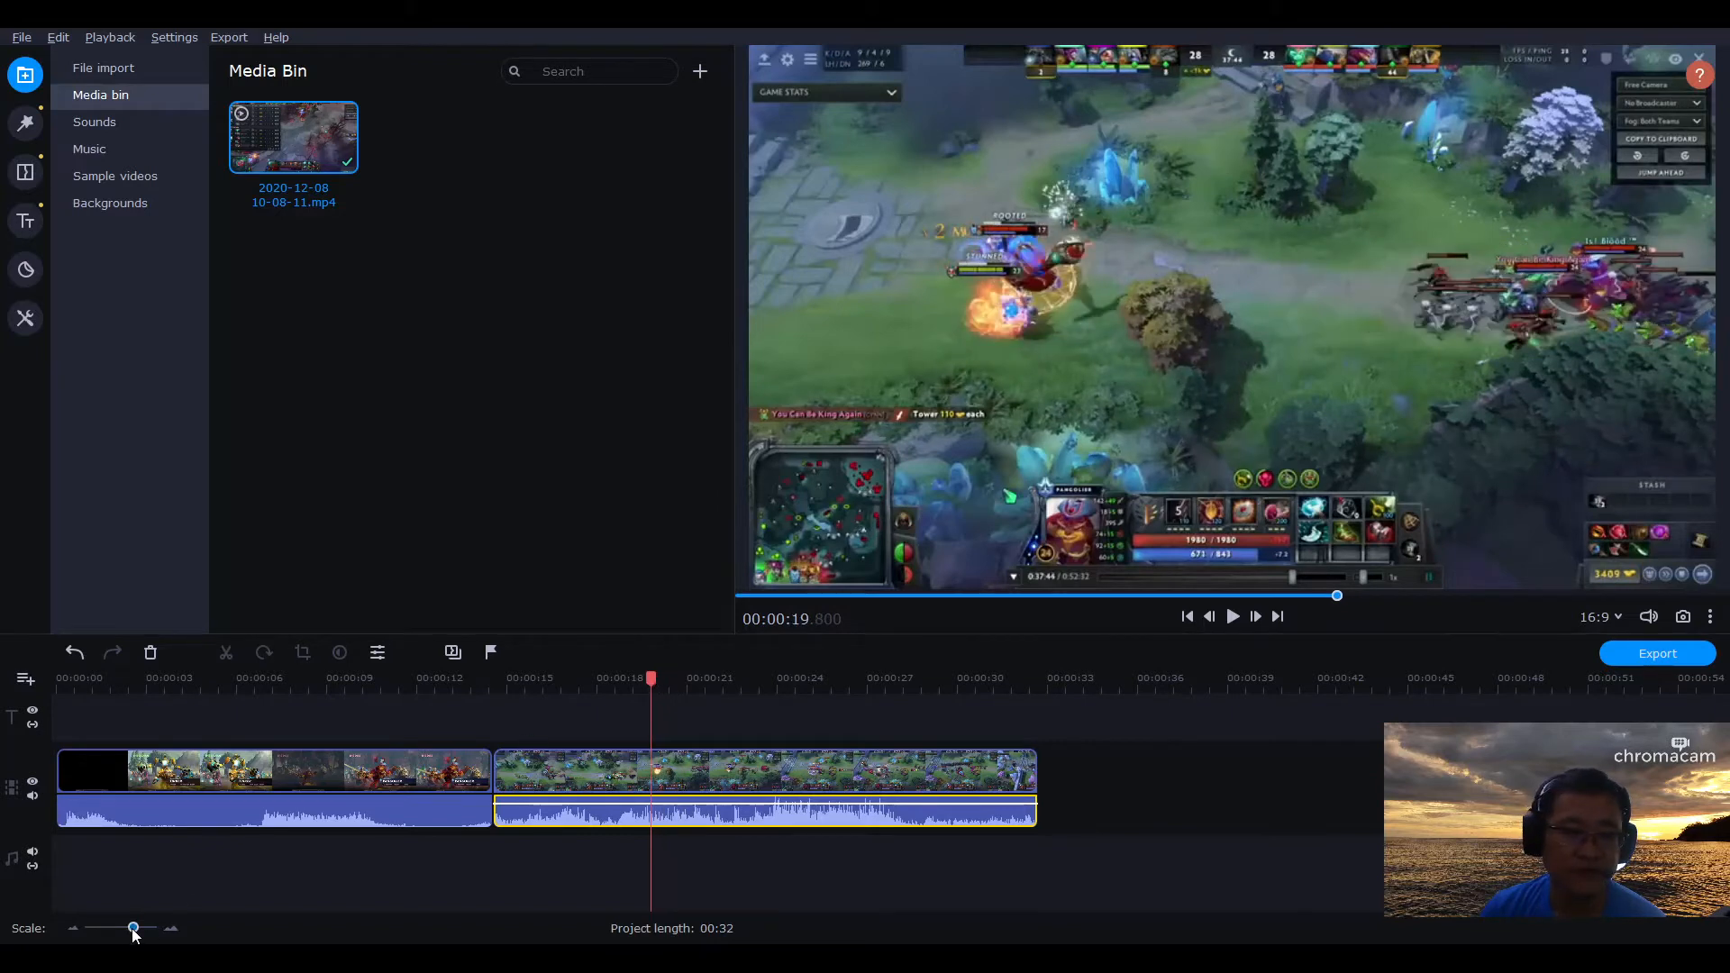
{"action": "left_click_drag", "start_coordinate": [134, 929], "coordinate": [135, 929]}
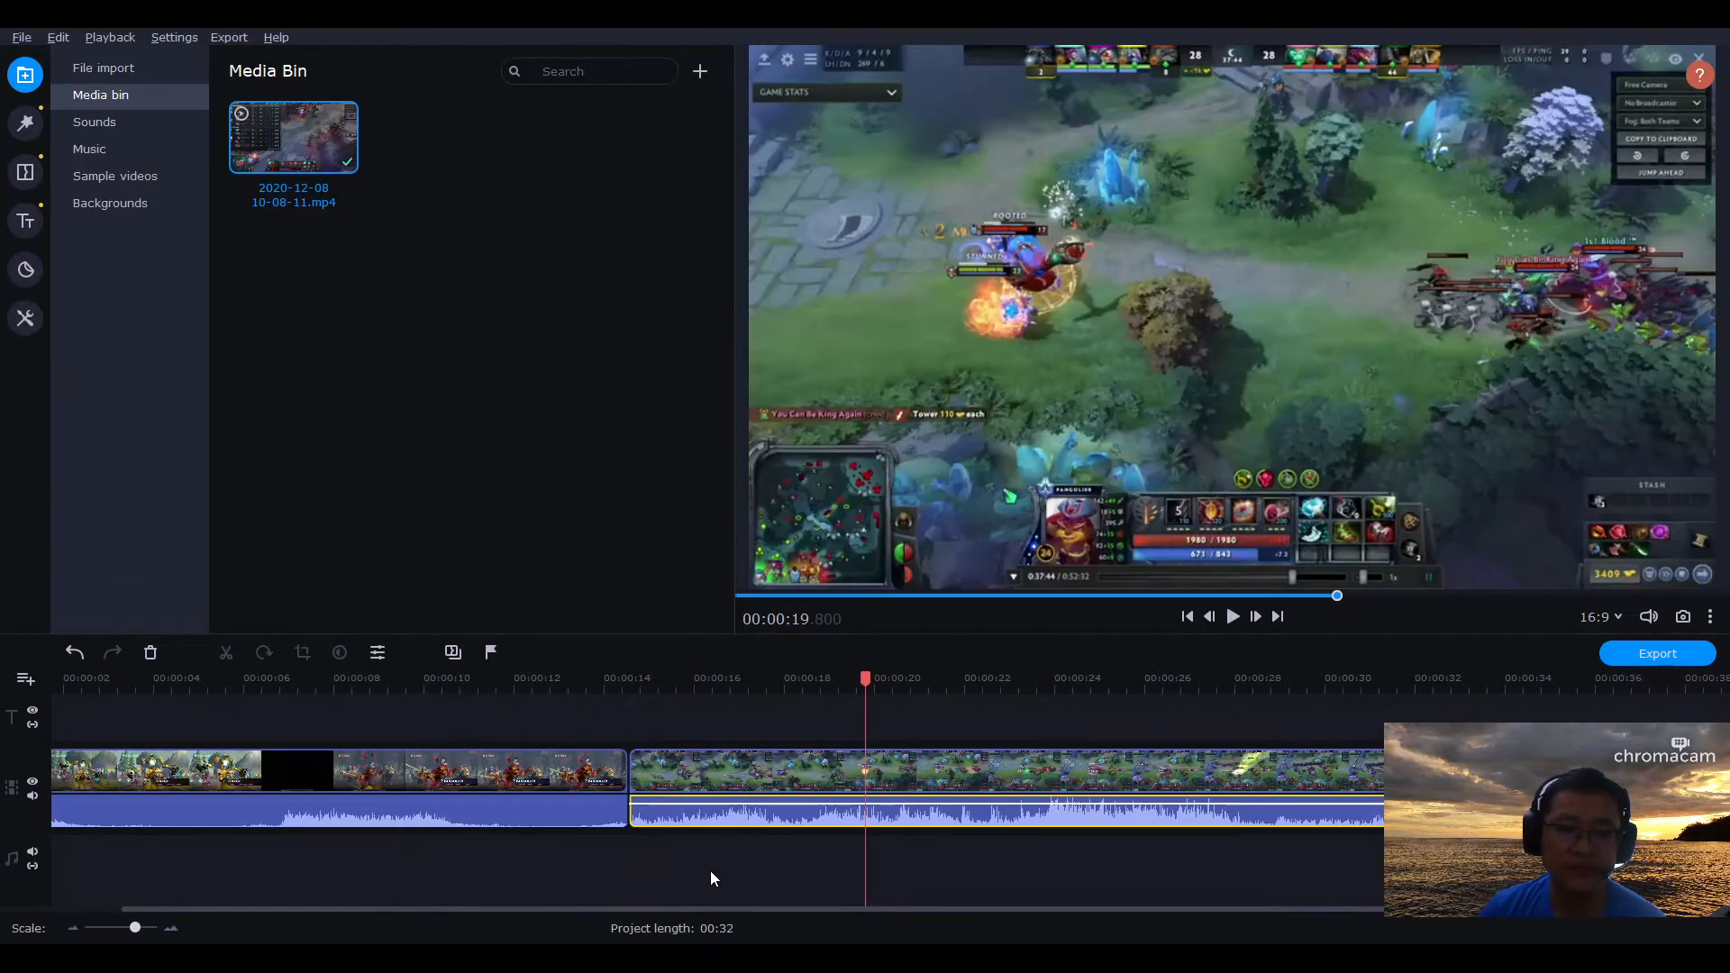
{"action": "left_click_drag", "start_coordinate": [865, 681], "coordinate": [963, 683]}
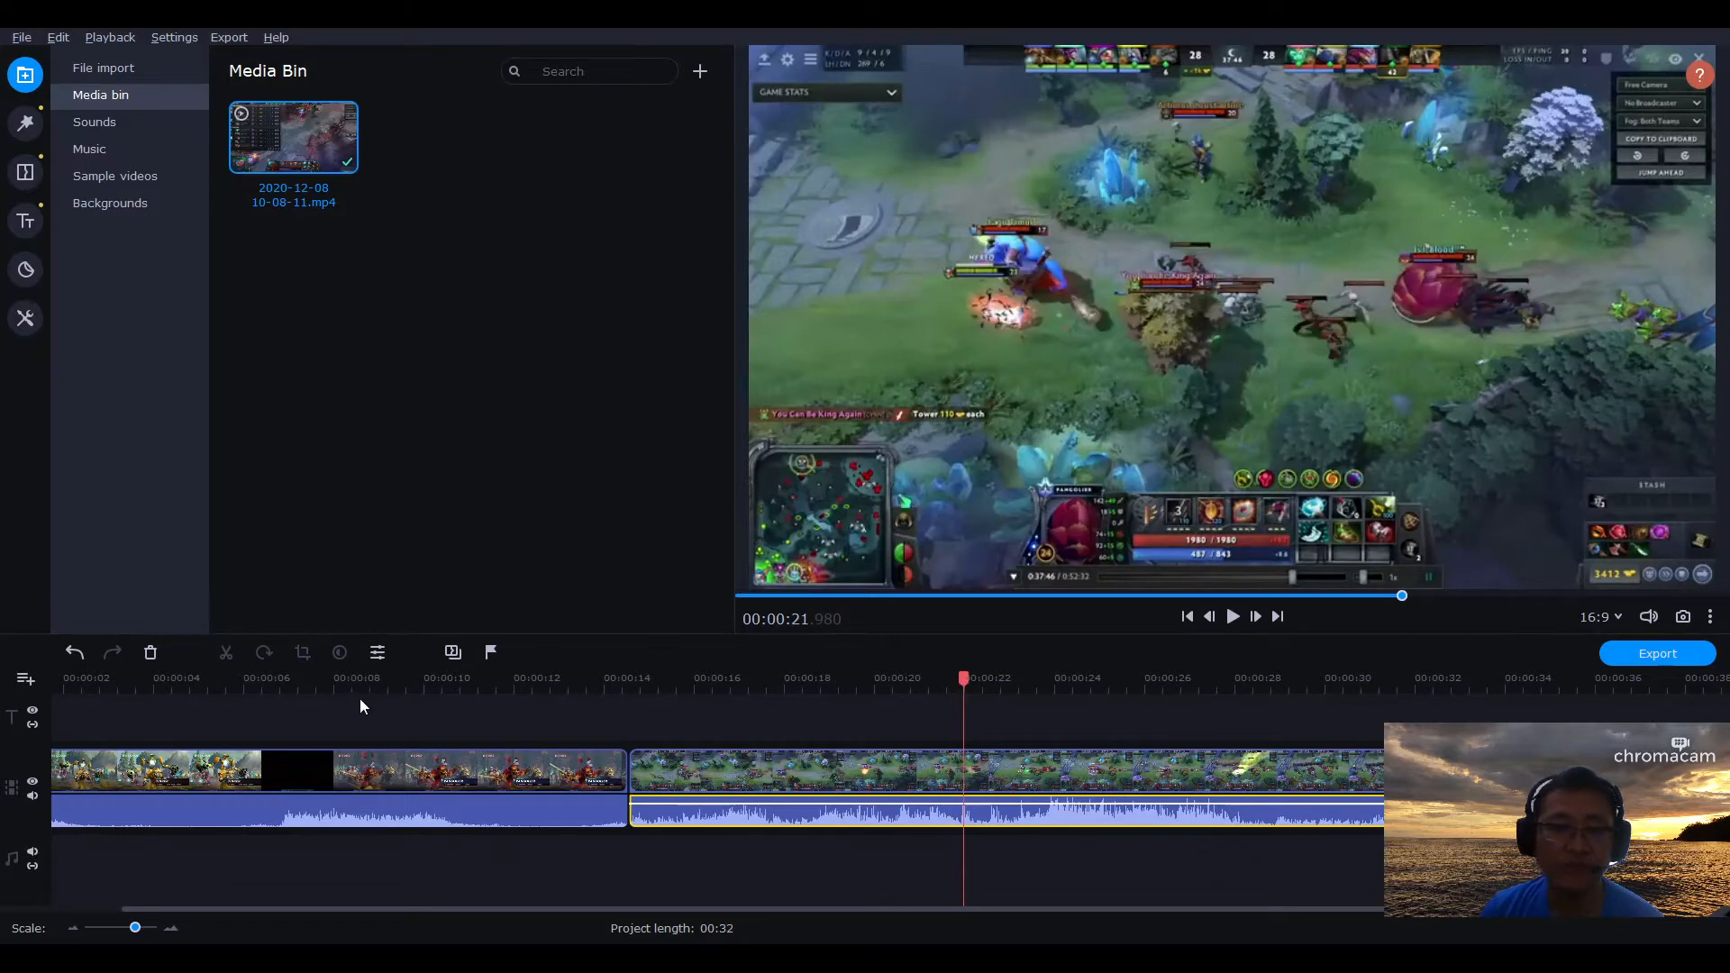
{"action": "left_click", "coordinate": [963, 765]}
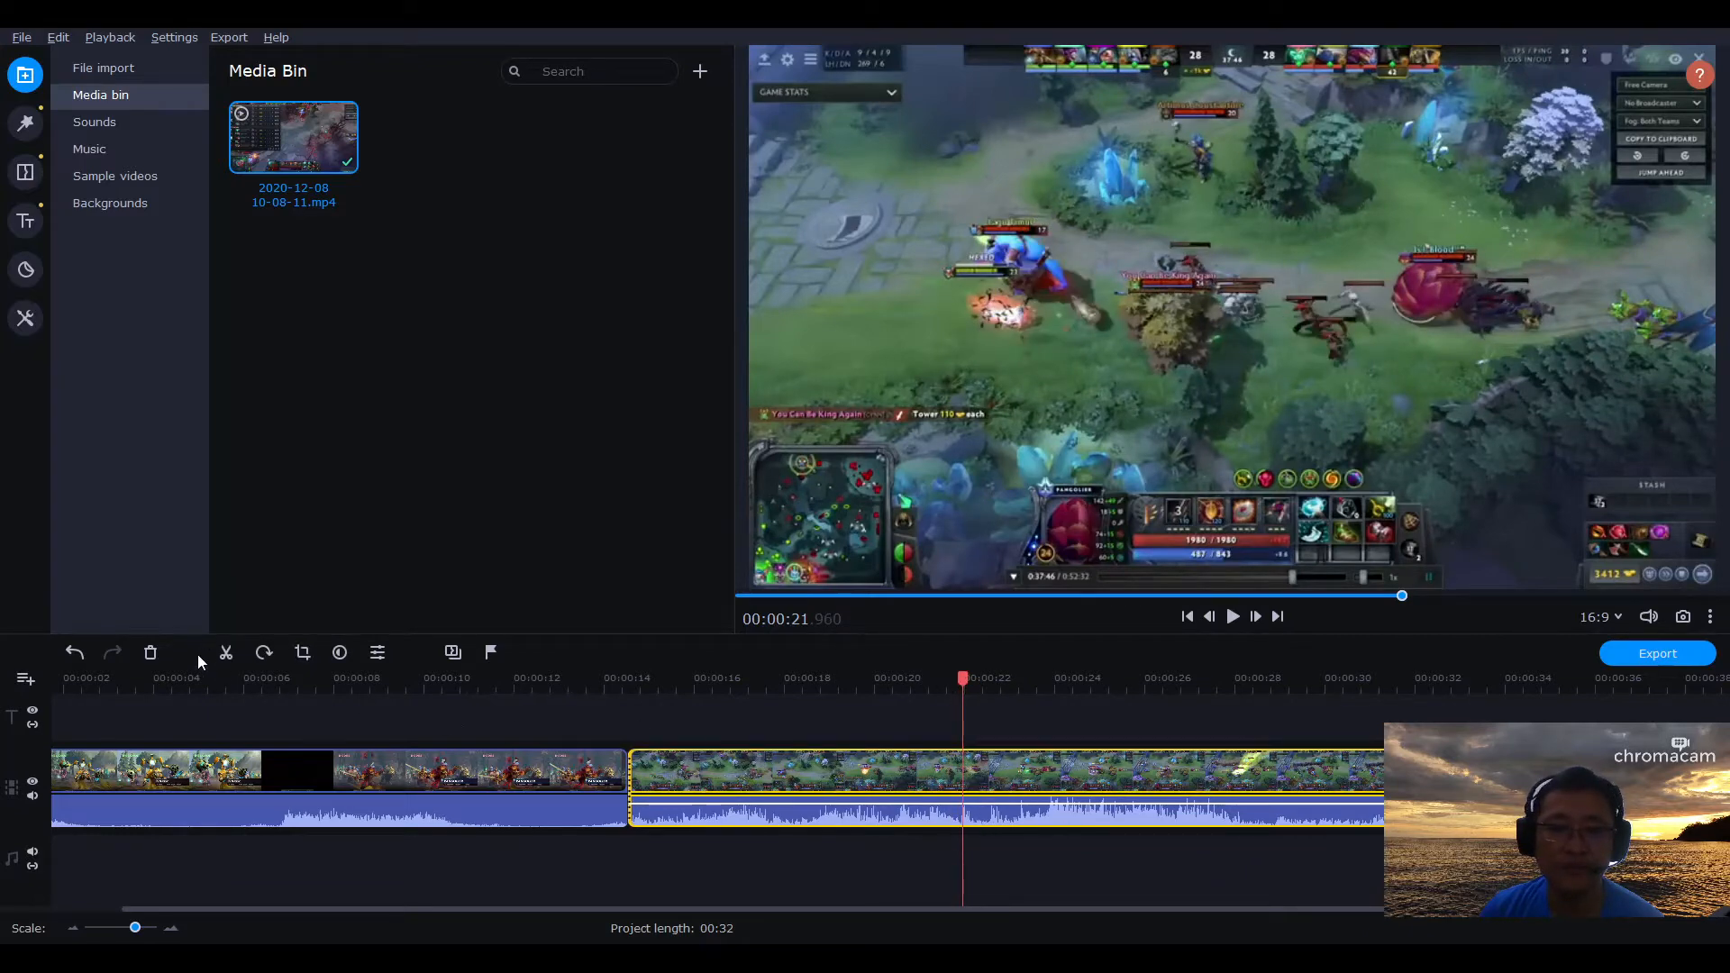
{"action": "left_click", "coordinate": [226, 651]}
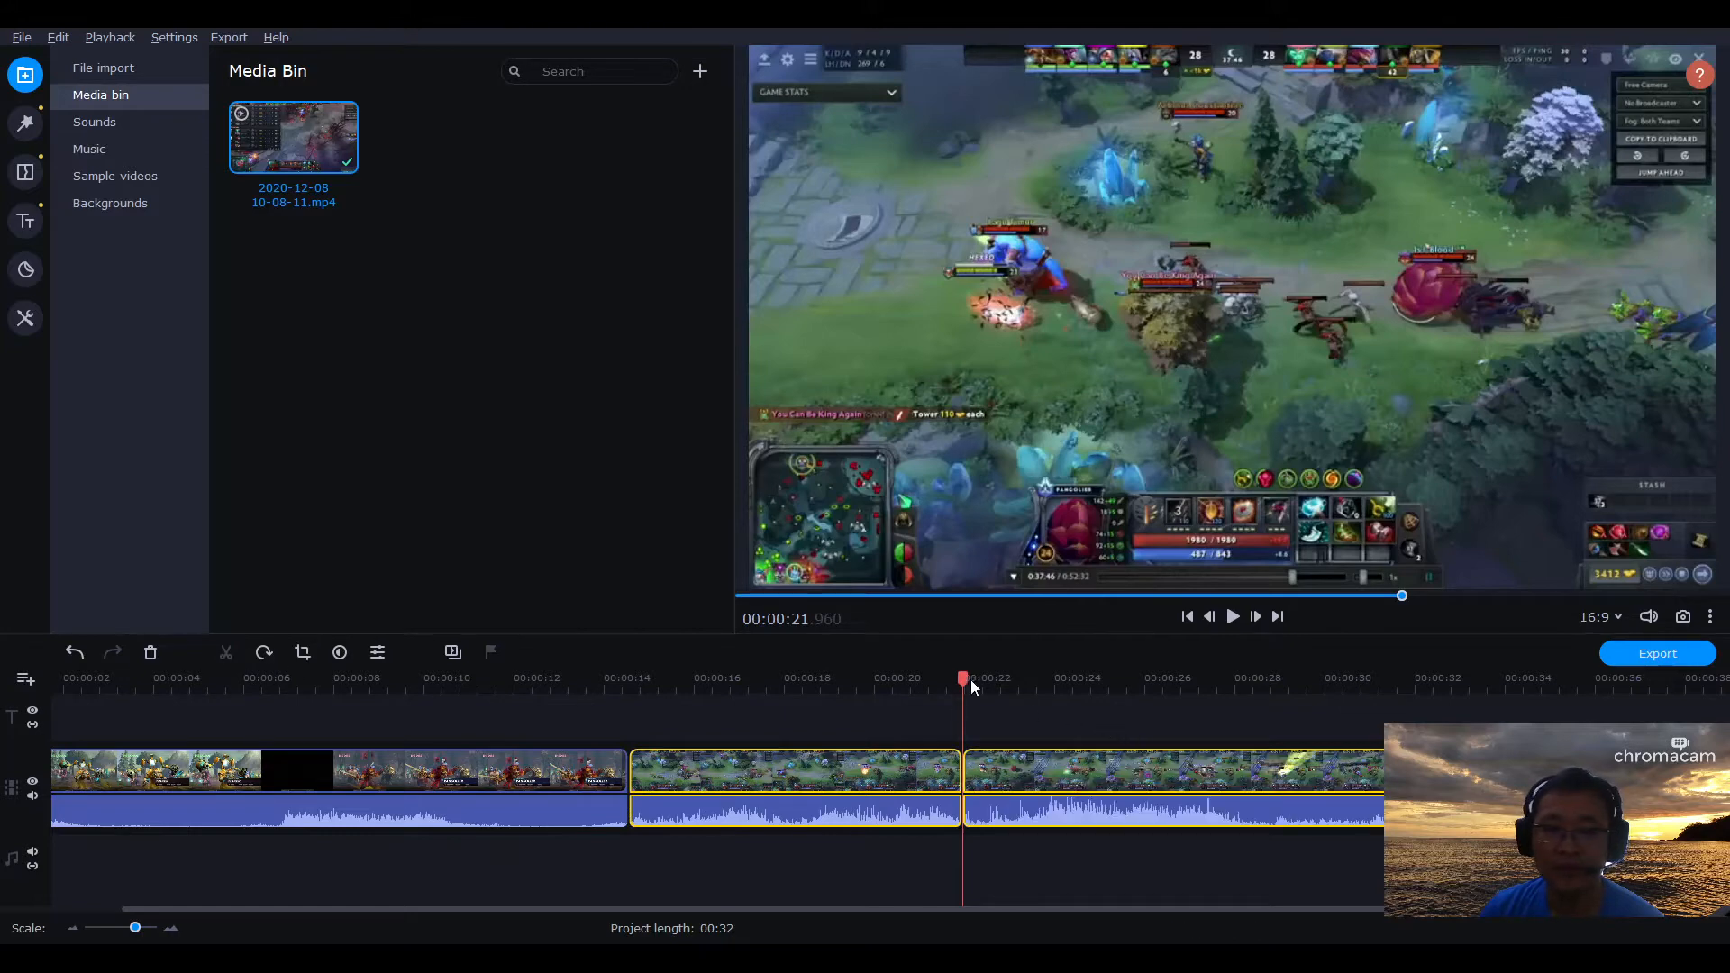
Split the gameplay clip again at about 00:00:28.46 to isolate the team-fight highlight.
{"action": "left_click_drag", "start_coordinate": [970, 680], "coordinate": [1185, 685]}
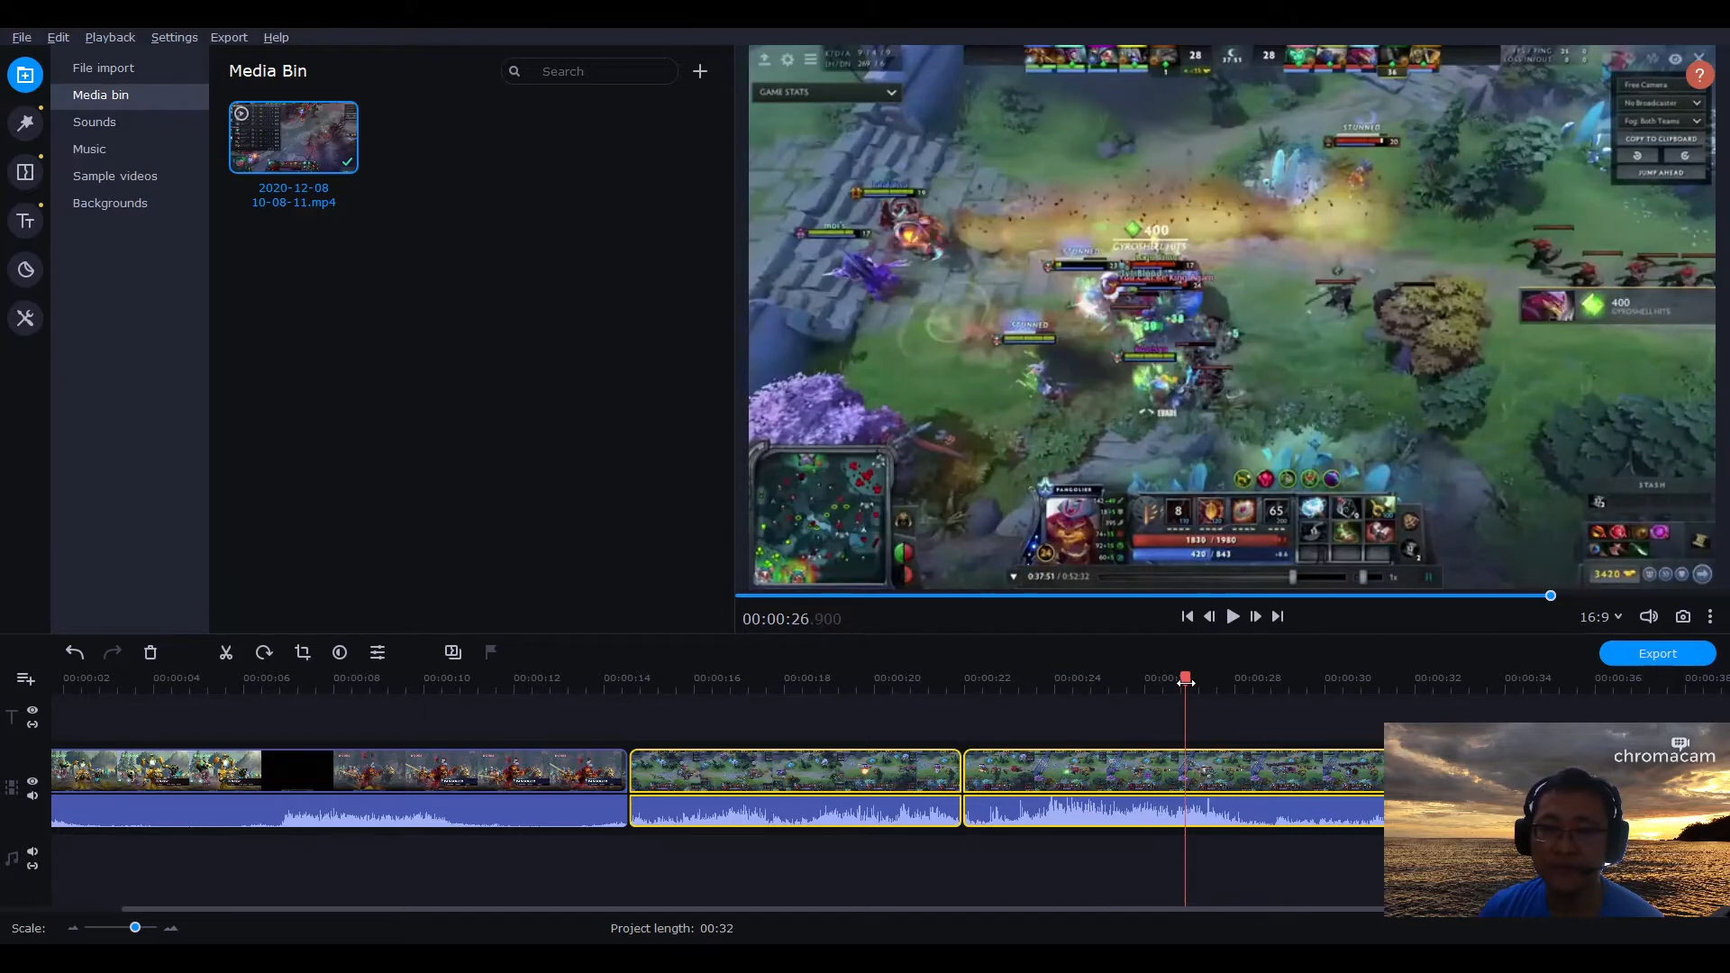
{"action": "left_click_drag", "start_coordinate": [1185, 683], "coordinate": [1207, 686]}
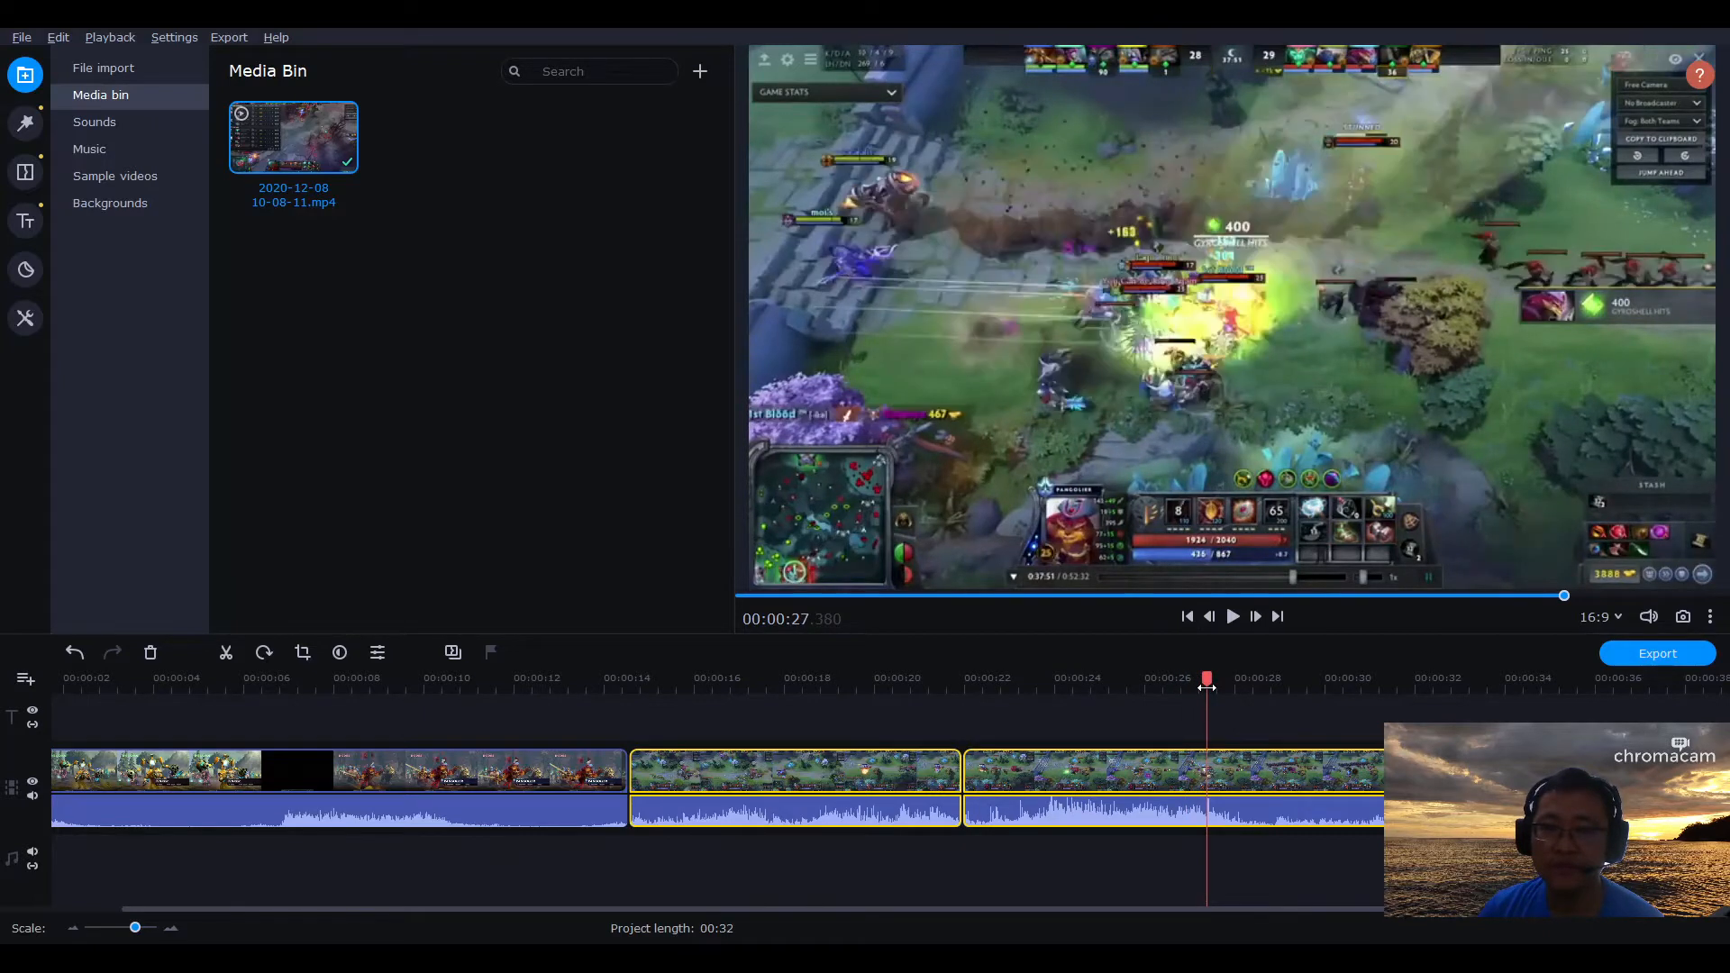
{"action": "left_click_drag", "start_coordinate": [1207, 687], "coordinate": [1255, 697]}
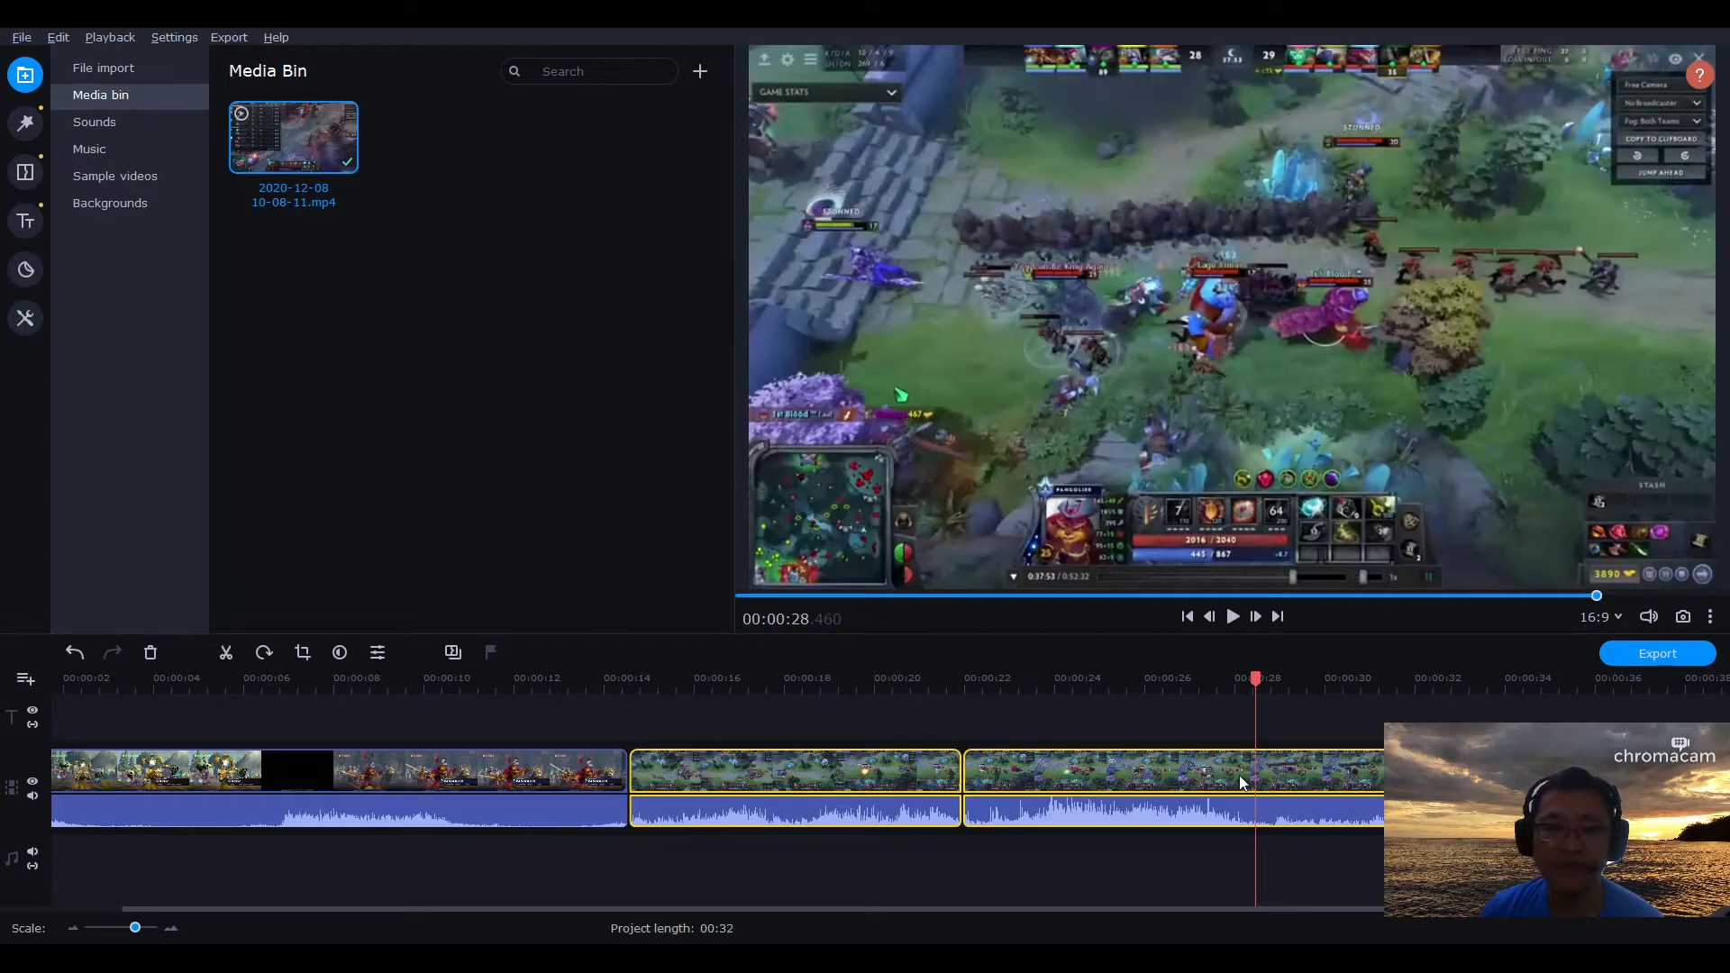
{"action": "left_click", "coordinate": [1254, 757]}
{"action": "left_click", "coordinate": [225, 658]}
Copy the isolated highlight segment and paste it at the end of the timeline, at 00:00:32.70.
{"action": "left_click", "coordinate": [1123, 766]}
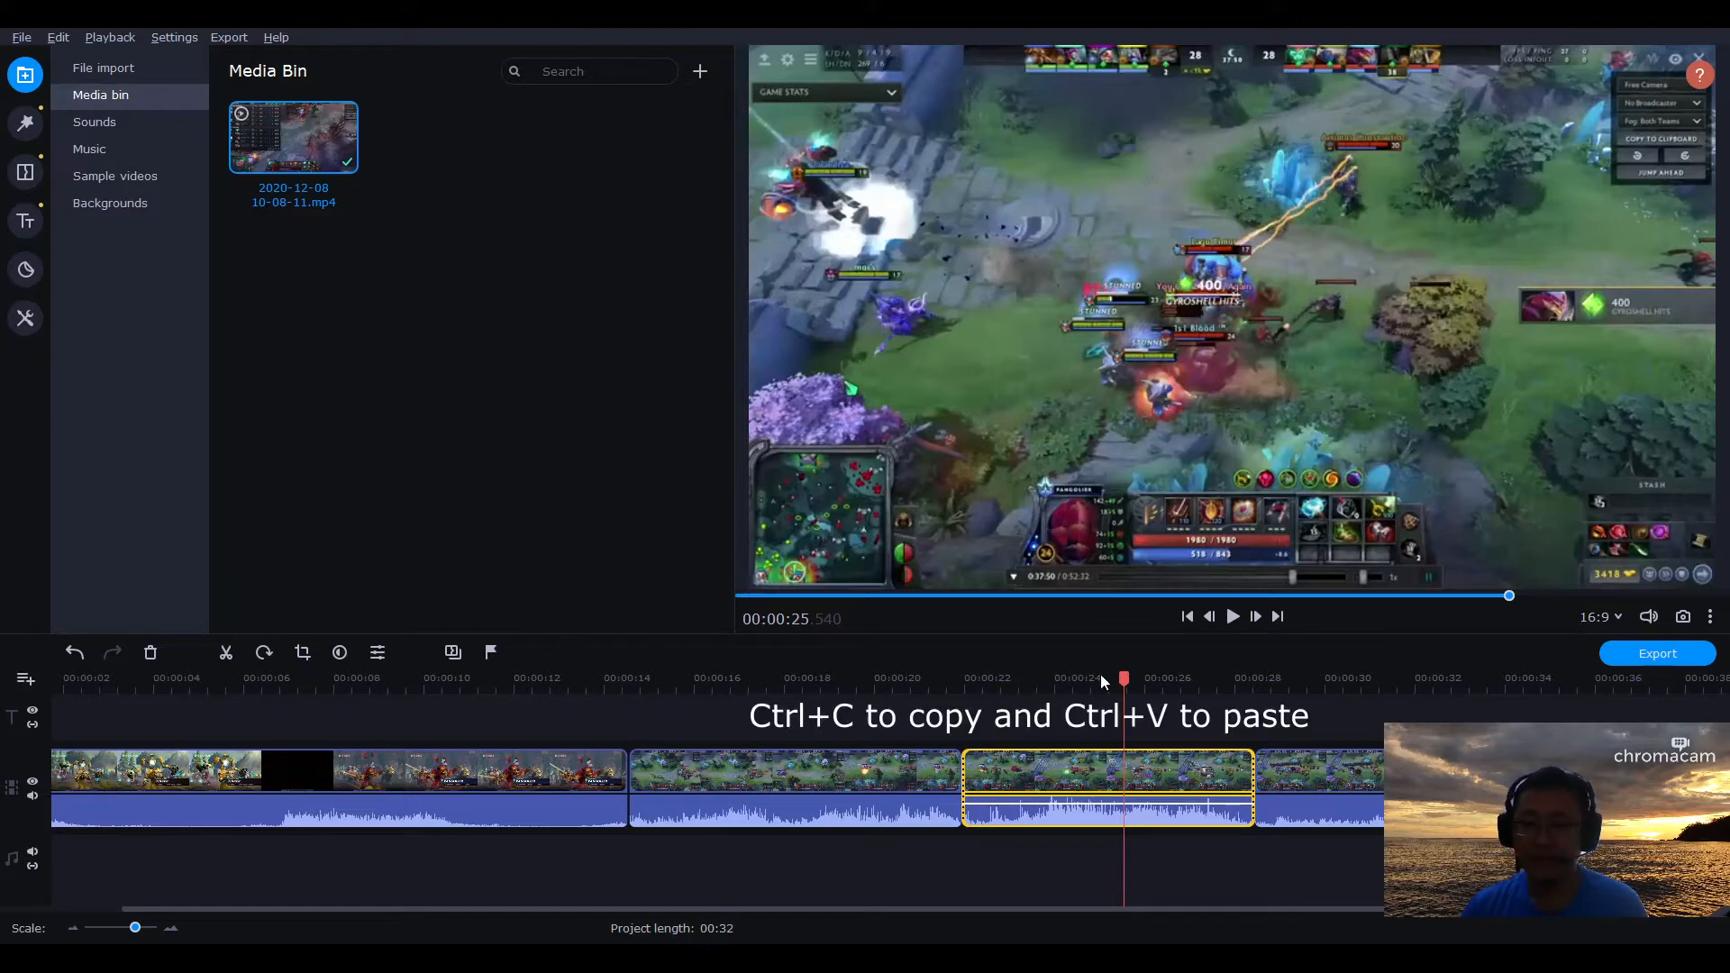
{"action": "left_click_drag", "start_coordinate": [1124, 678], "coordinate": [1452, 701]}
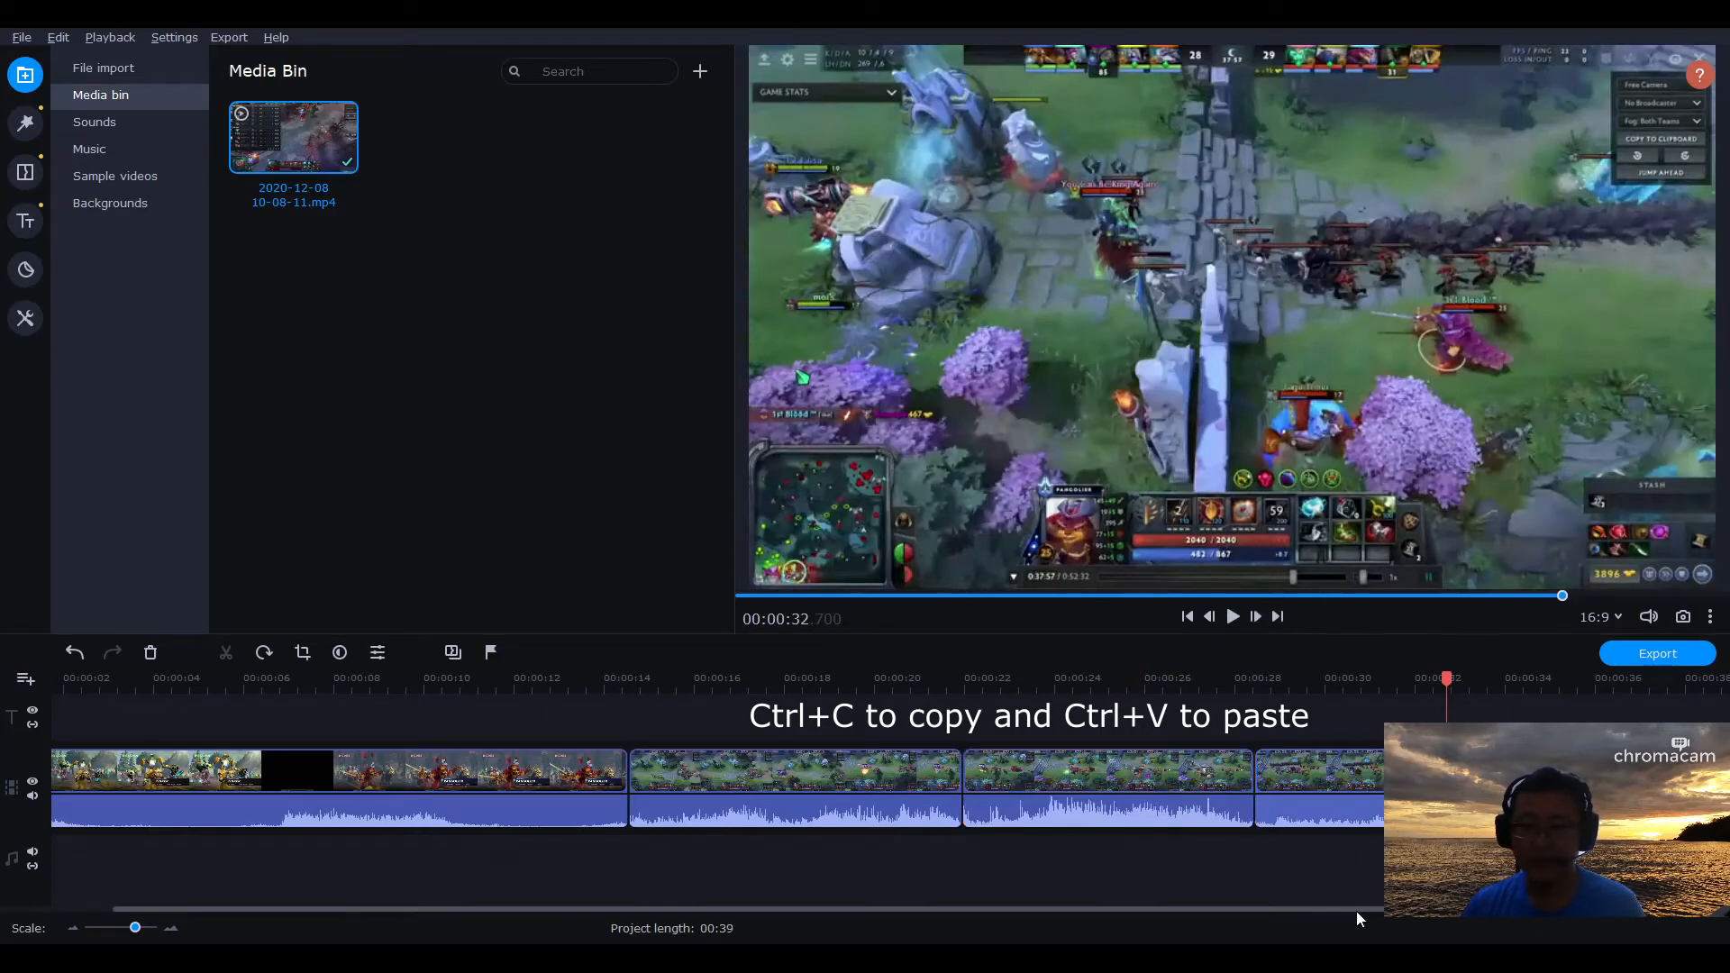
{"action": "key", "text": "ctrl+v"}
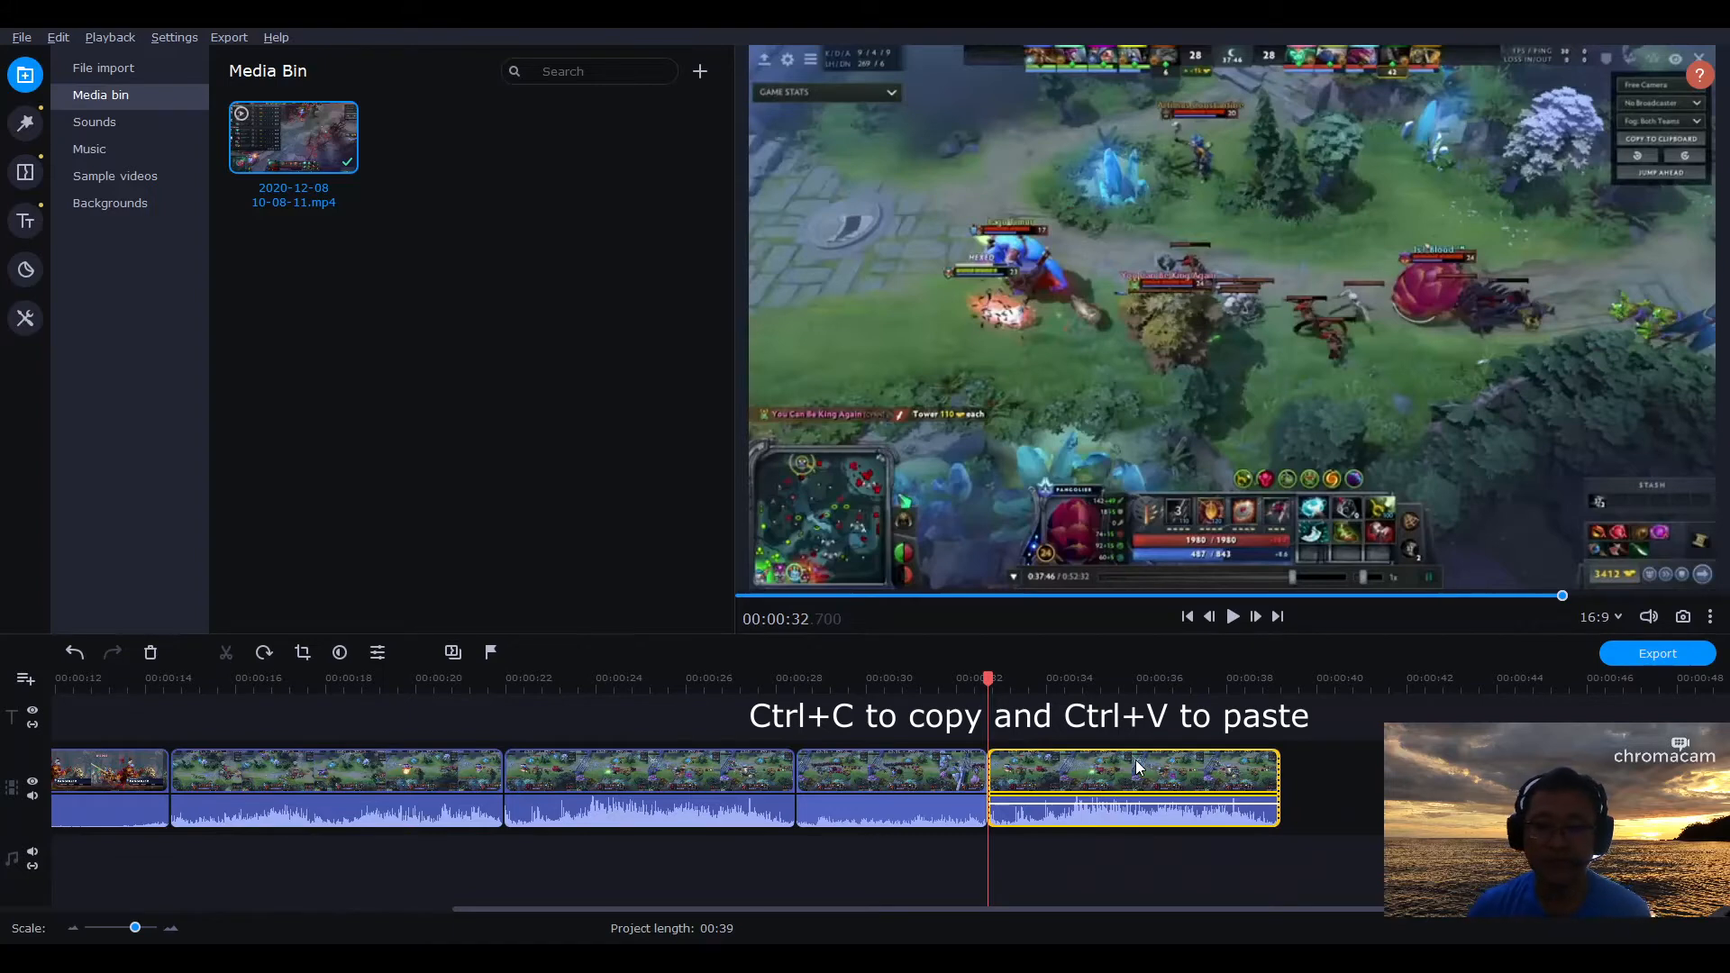
Apply Slow Motion at 25% to the pasted highlight clip.
{"action": "left_click", "coordinate": [1083, 768]}
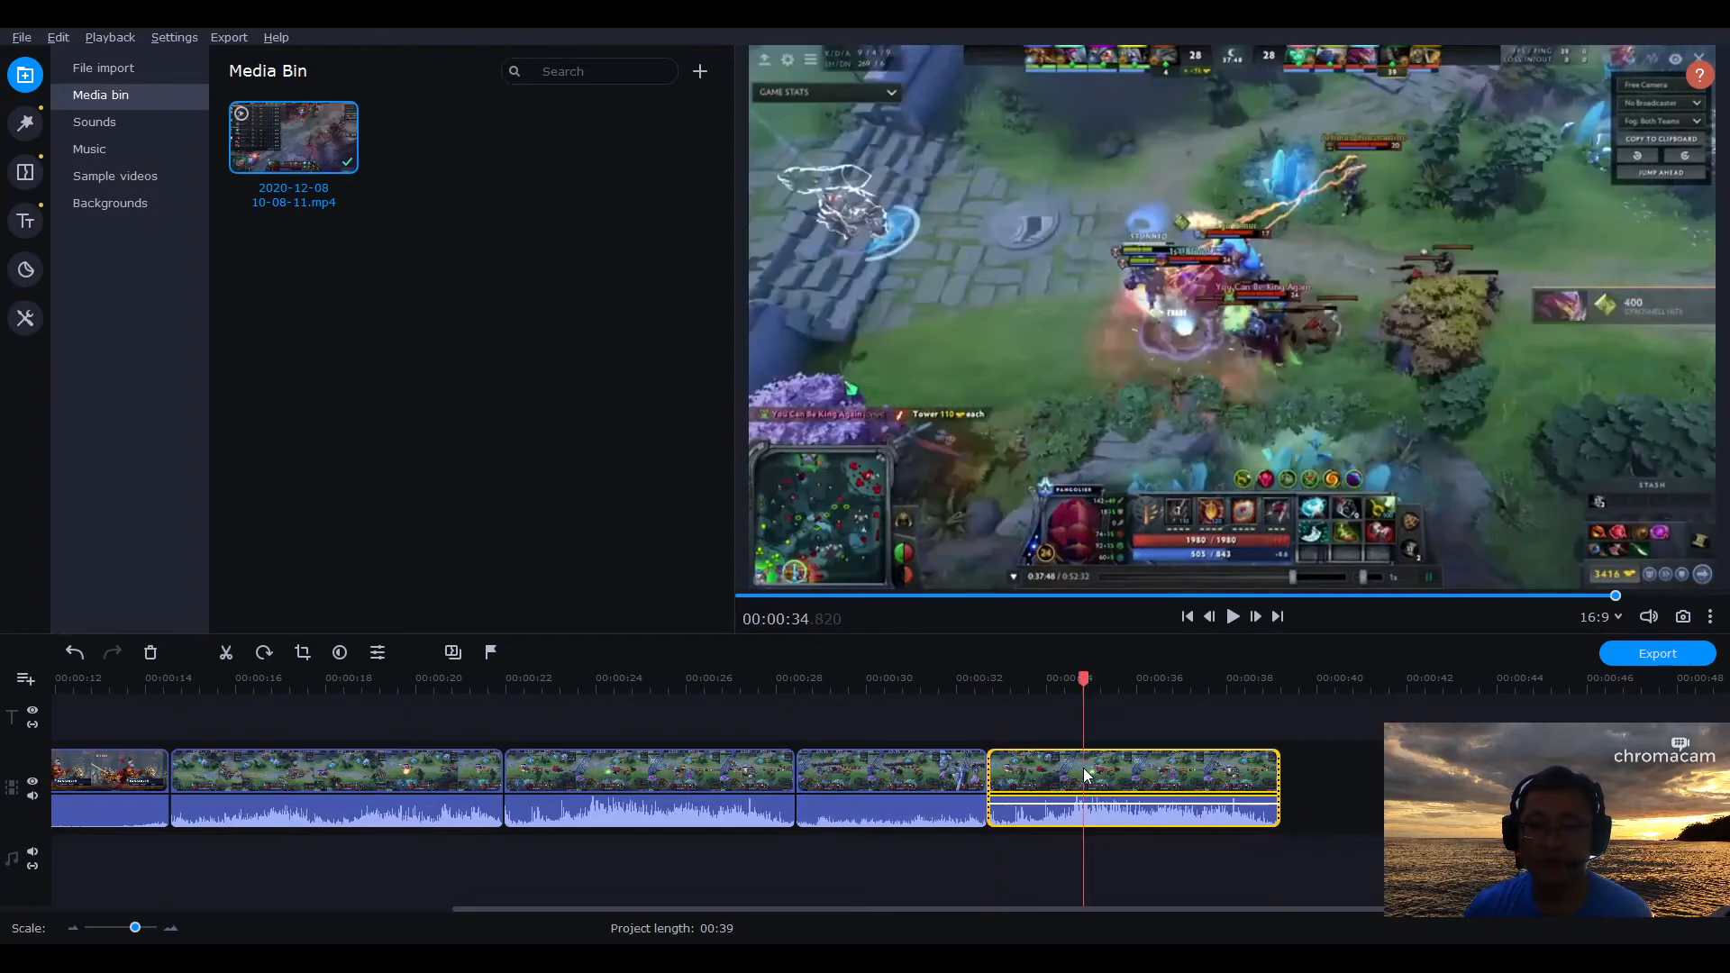
{"action": "double_click", "coordinate": [1083, 768]}
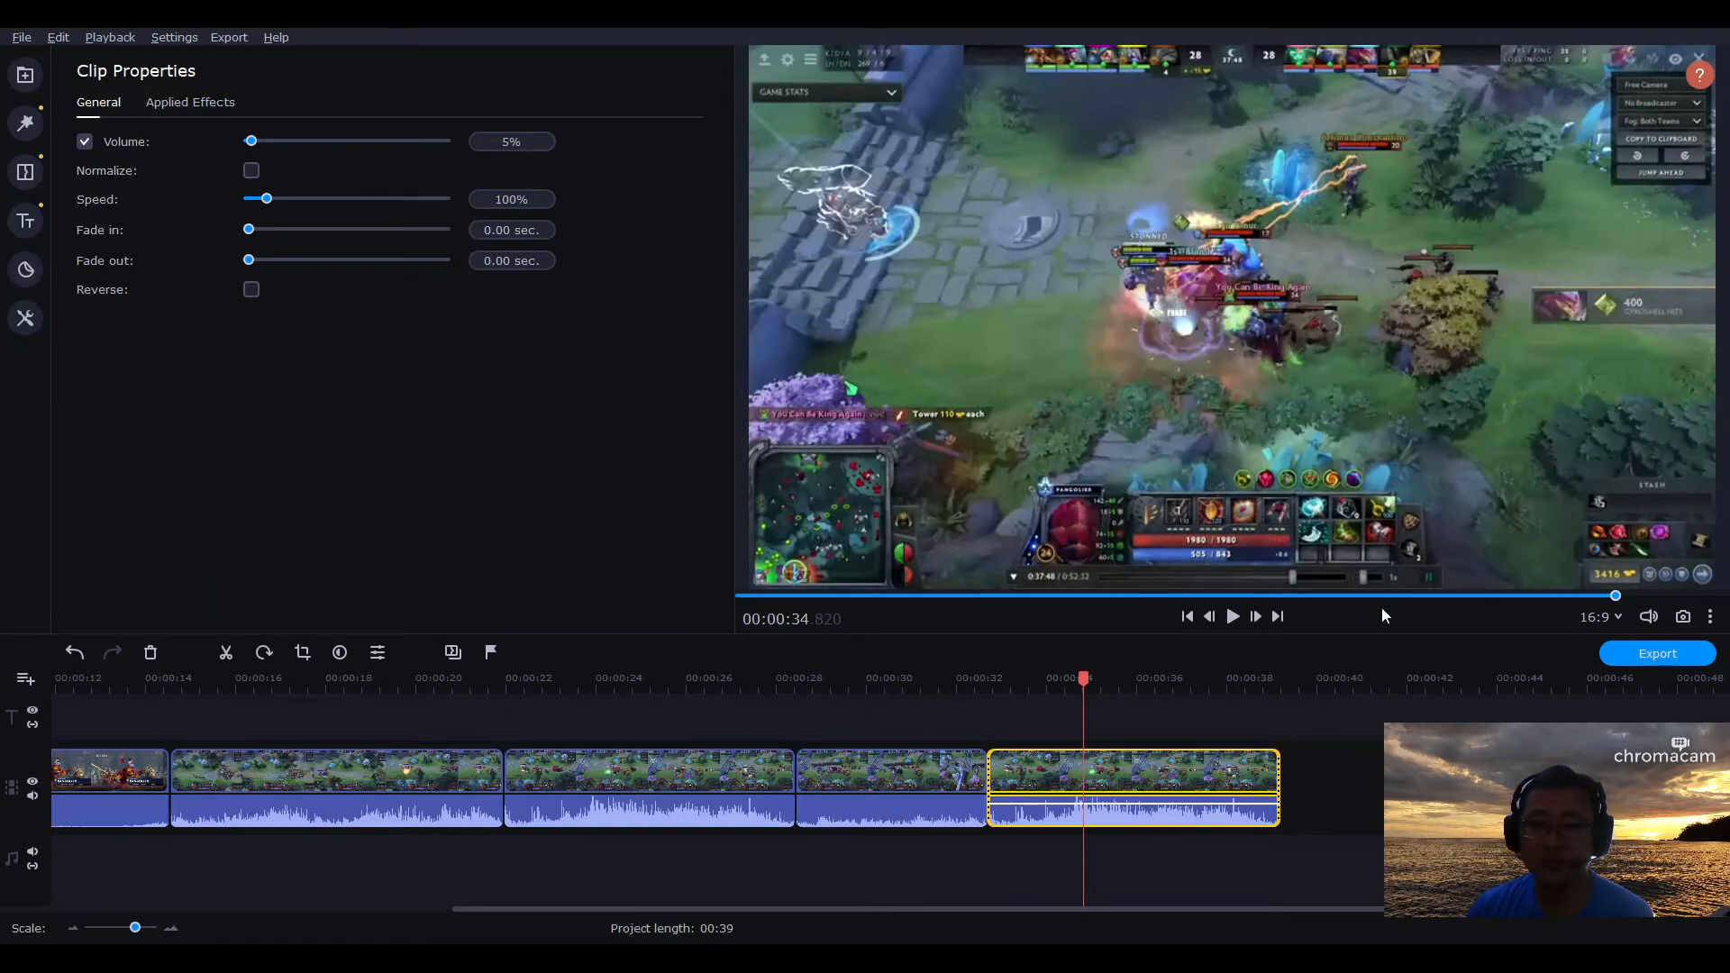
{"action": "left_click", "coordinate": [1377, 737]}
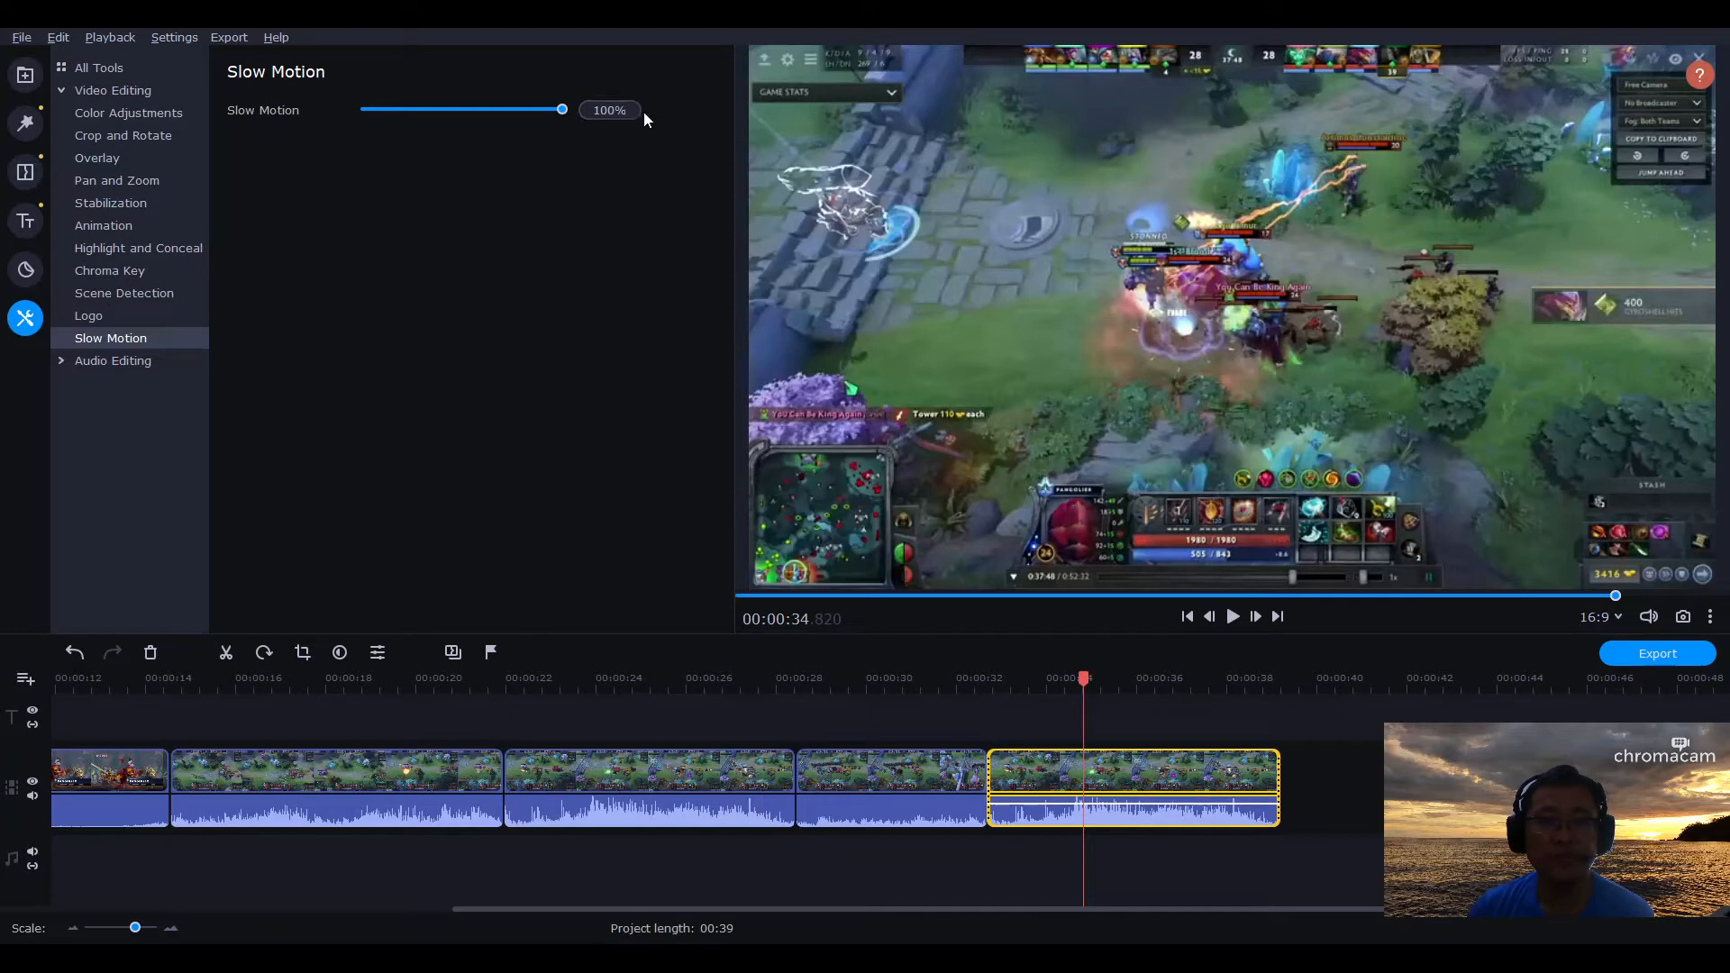
{"action": "left_click_drag", "start_coordinate": [634, 111], "coordinate": [542, 121]}
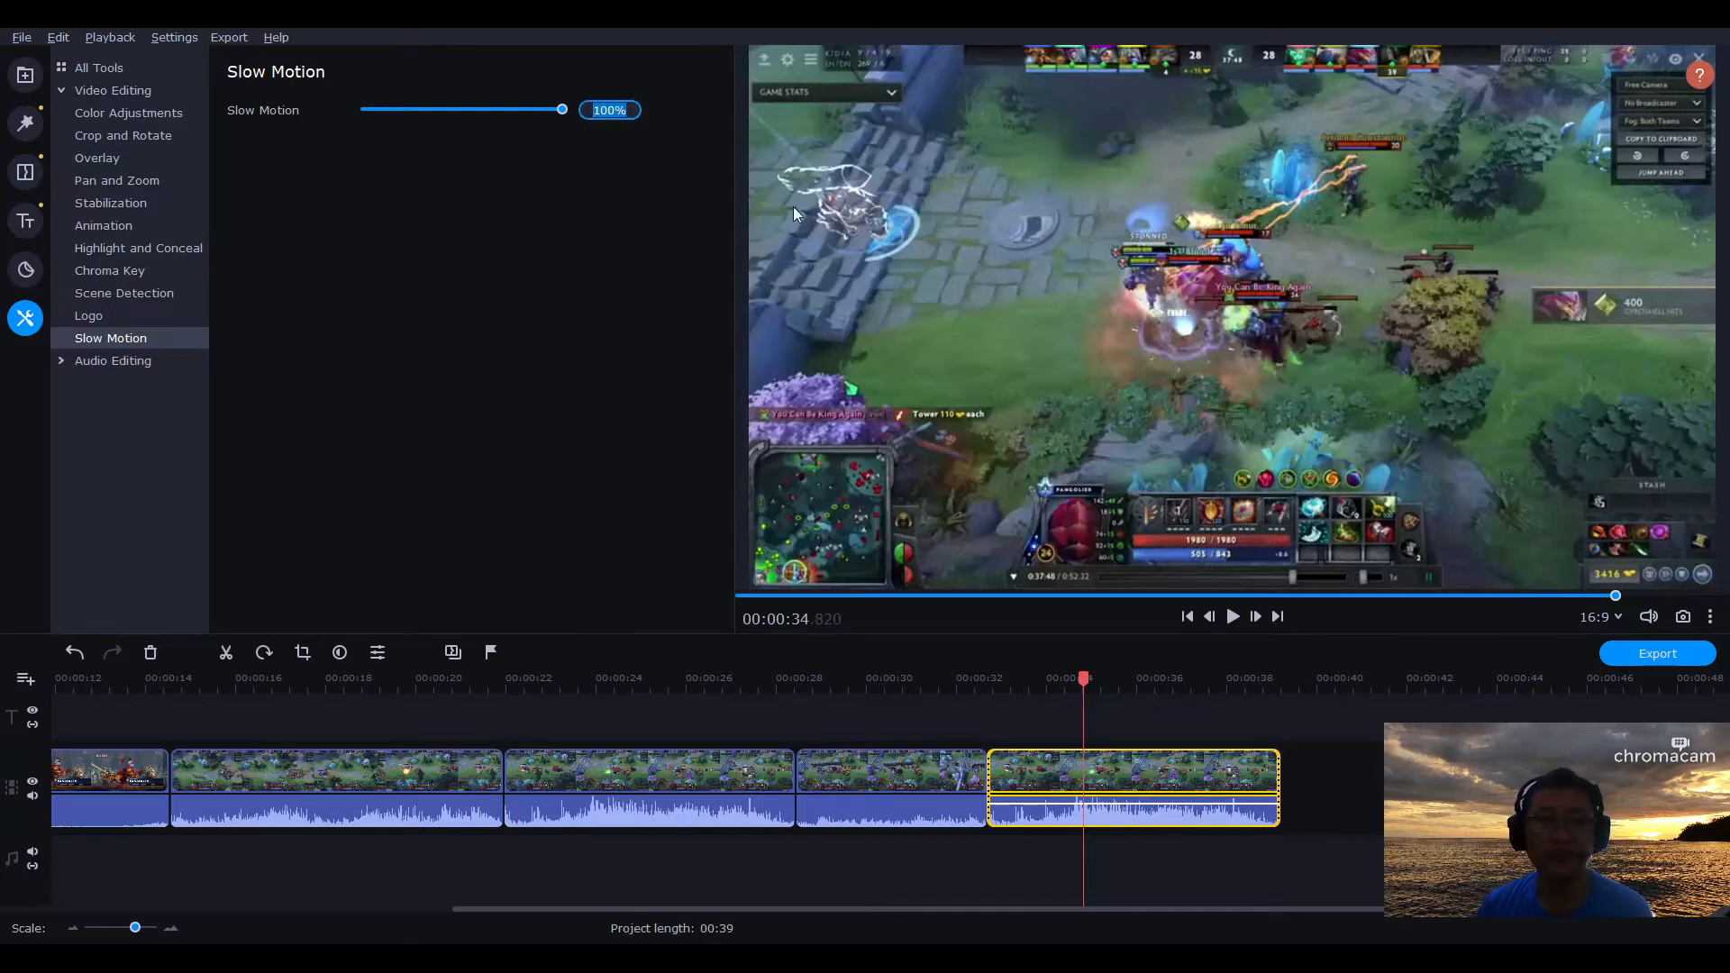
{"action": "type", "text": "52"}
{"action": "key", "text": "Return"}
{"action": "type", "text": "25"}
{"action": "key", "text": "Return"}
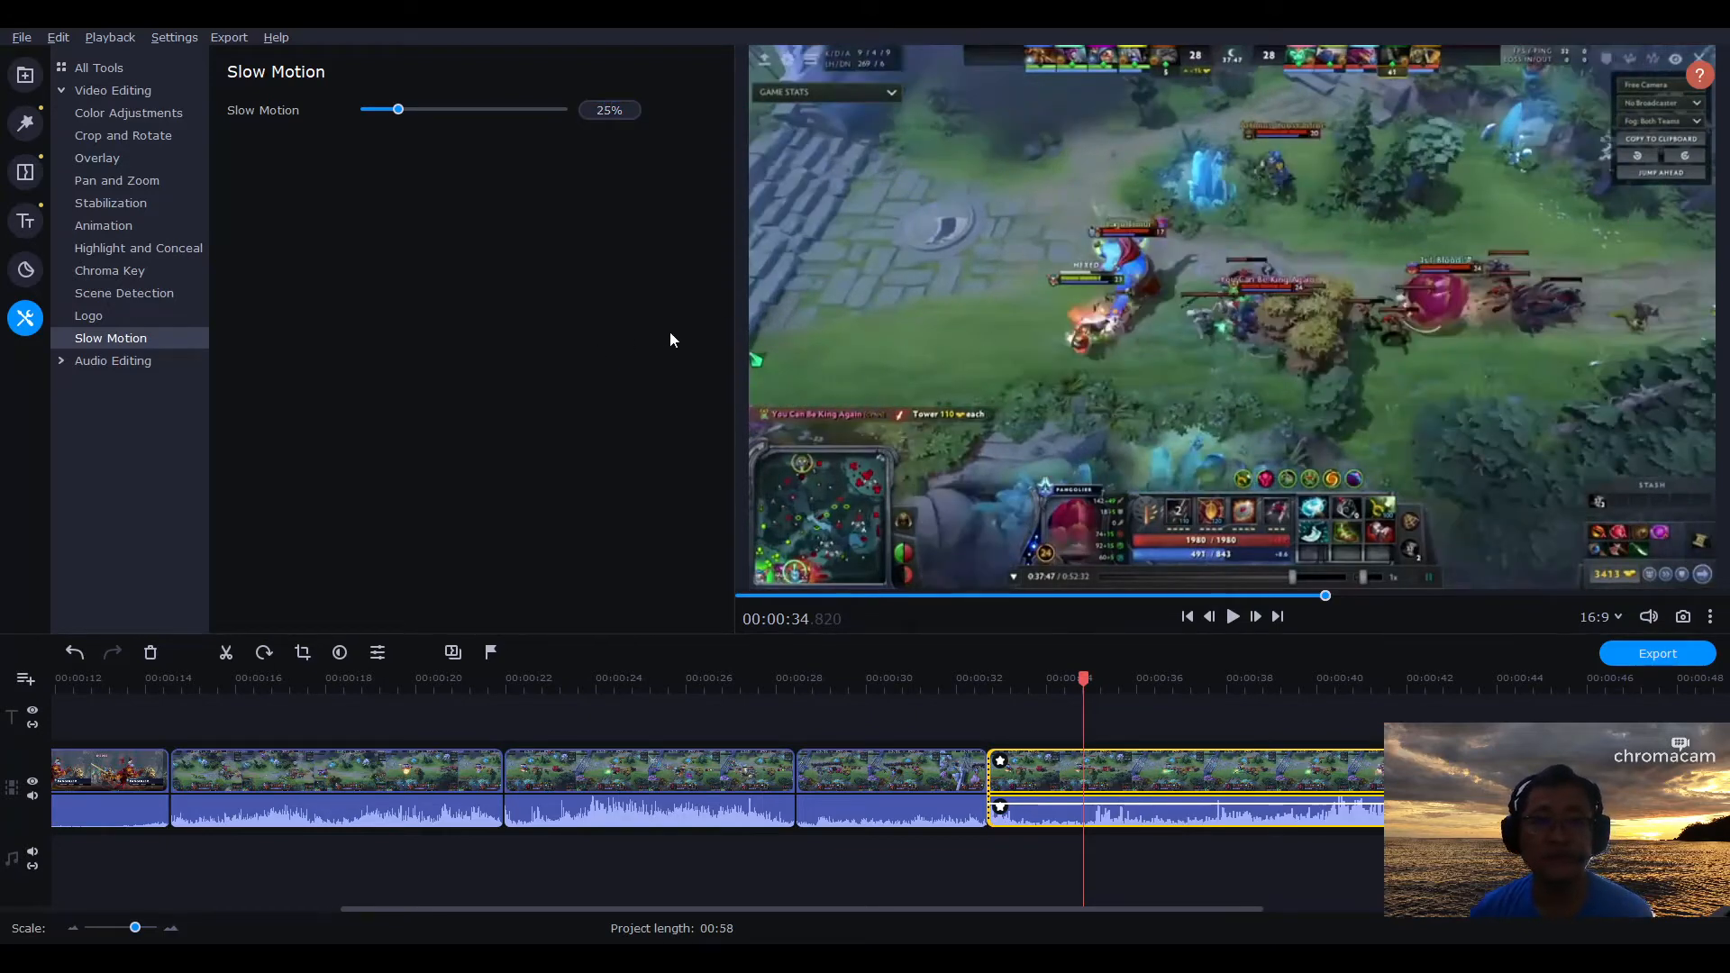
Play back the slow-motion clip from shortly before its start and pause the preview.
{"action": "left_click_drag", "start_coordinate": [1084, 678], "coordinate": [915, 677]}
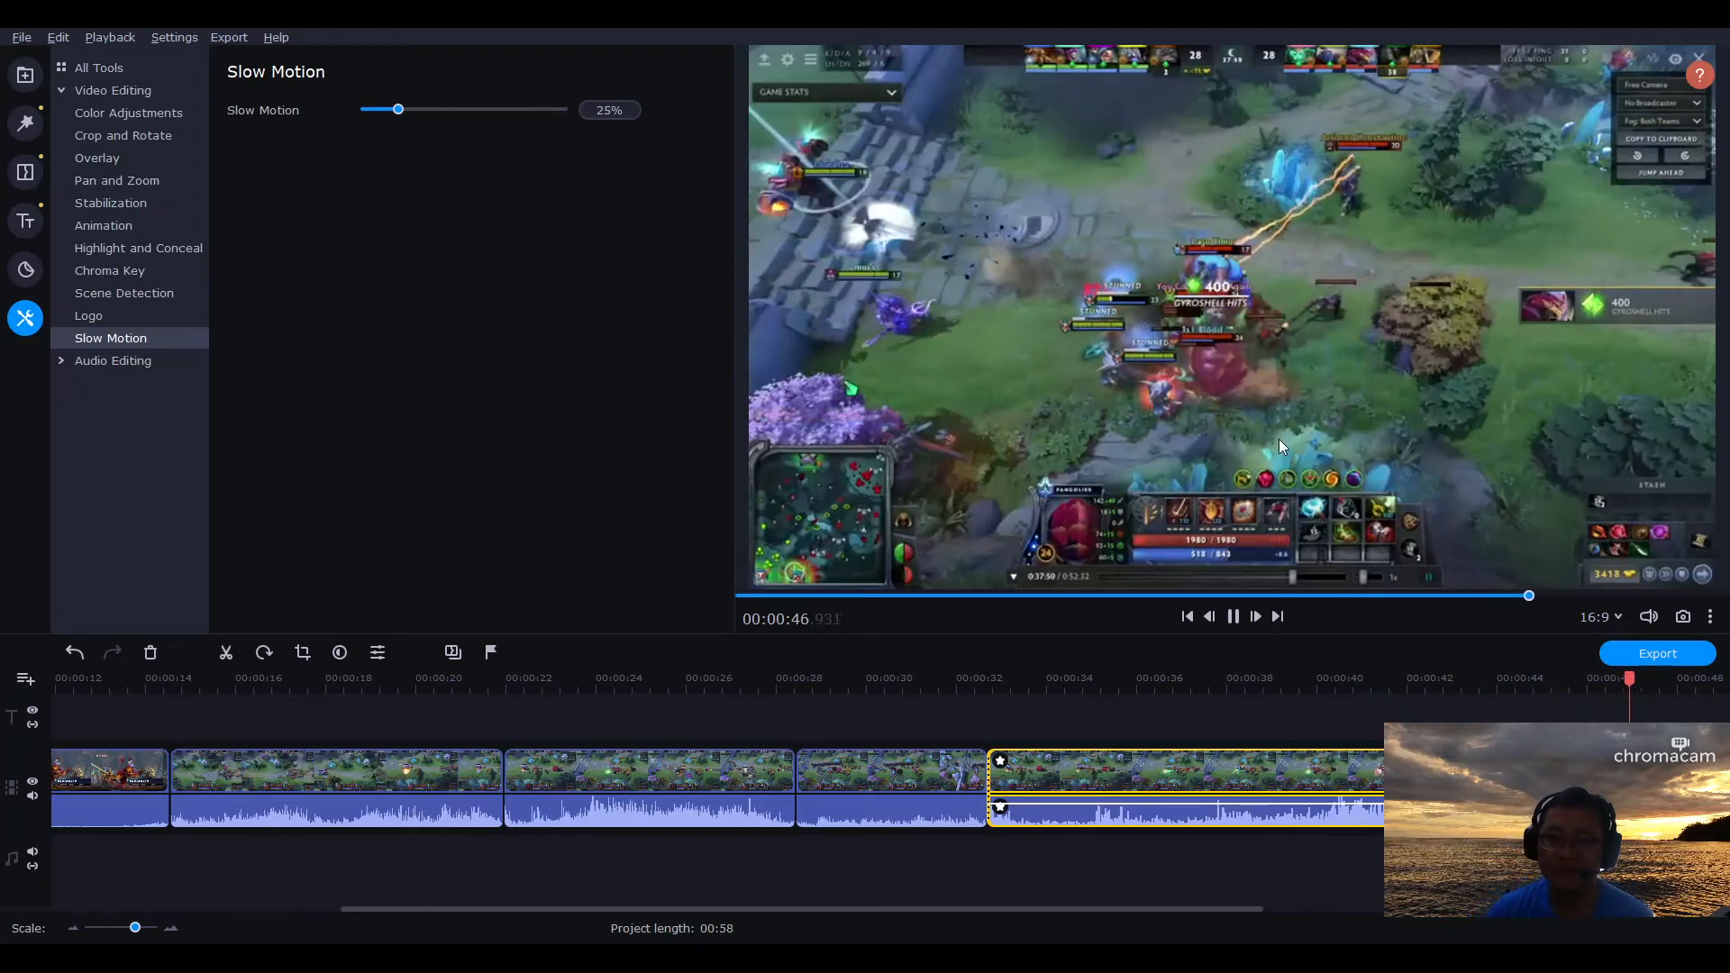
{"action": "left_click", "coordinate": [1233, 618]}
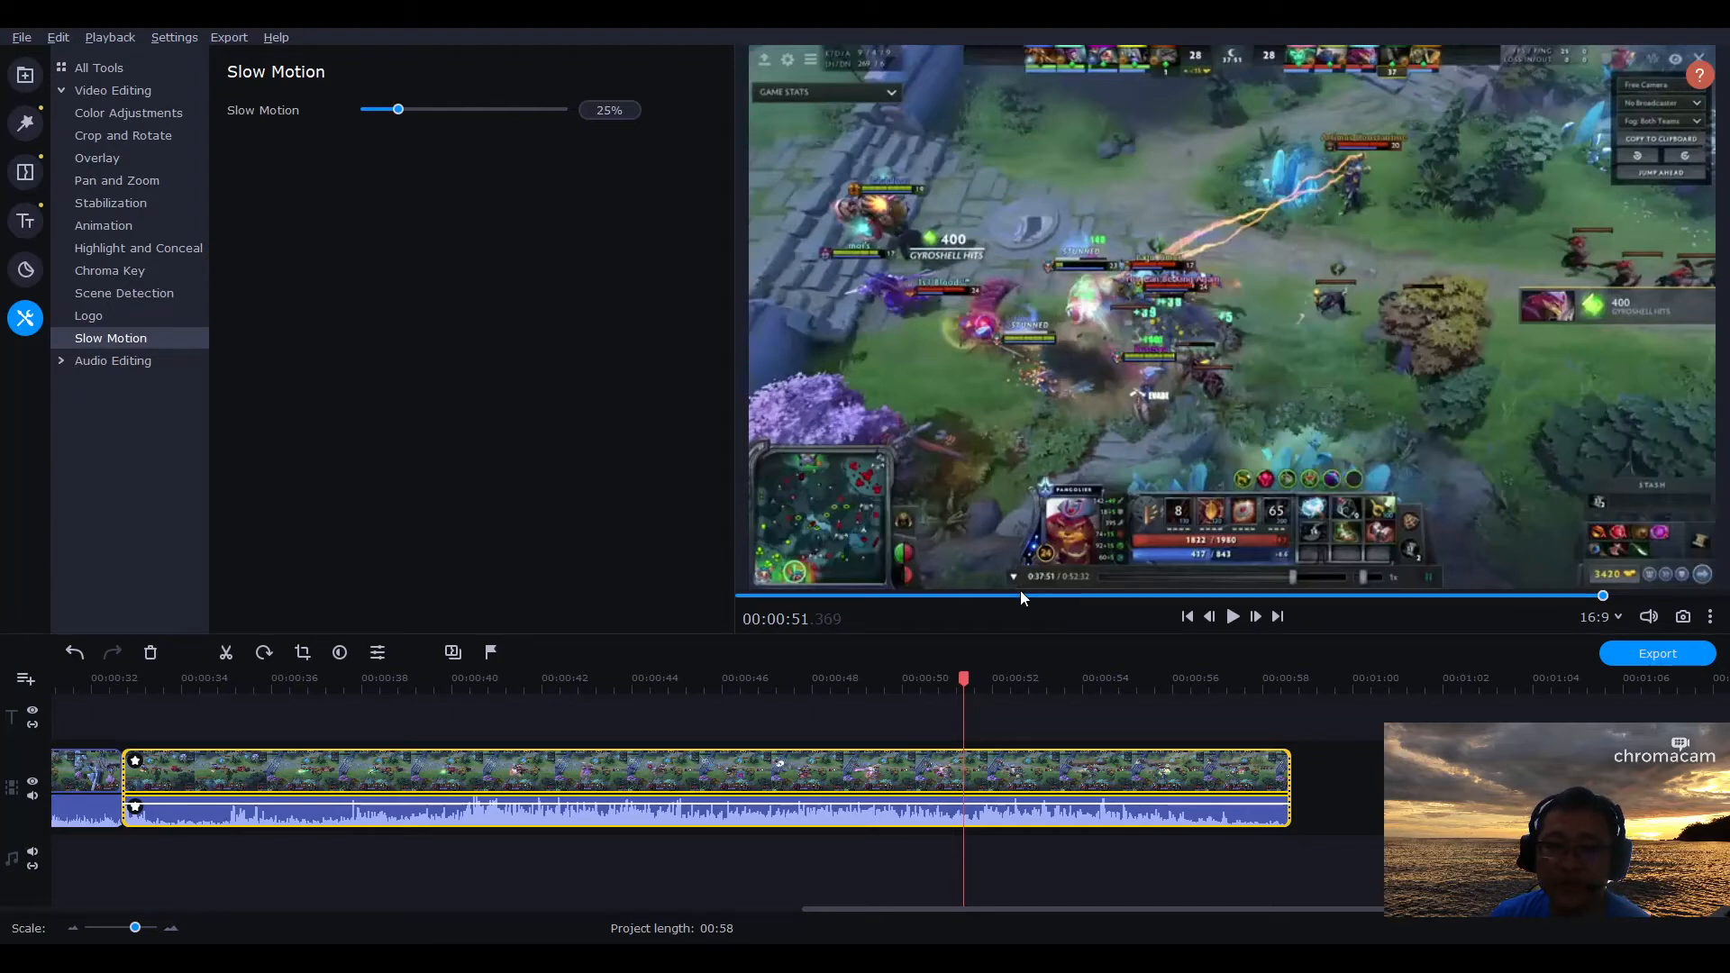
Try a Zoom in effect at the start of the slow-motion clip, with a smaller frame centred on the blue hero.
{"action": "key", "text": "p"}
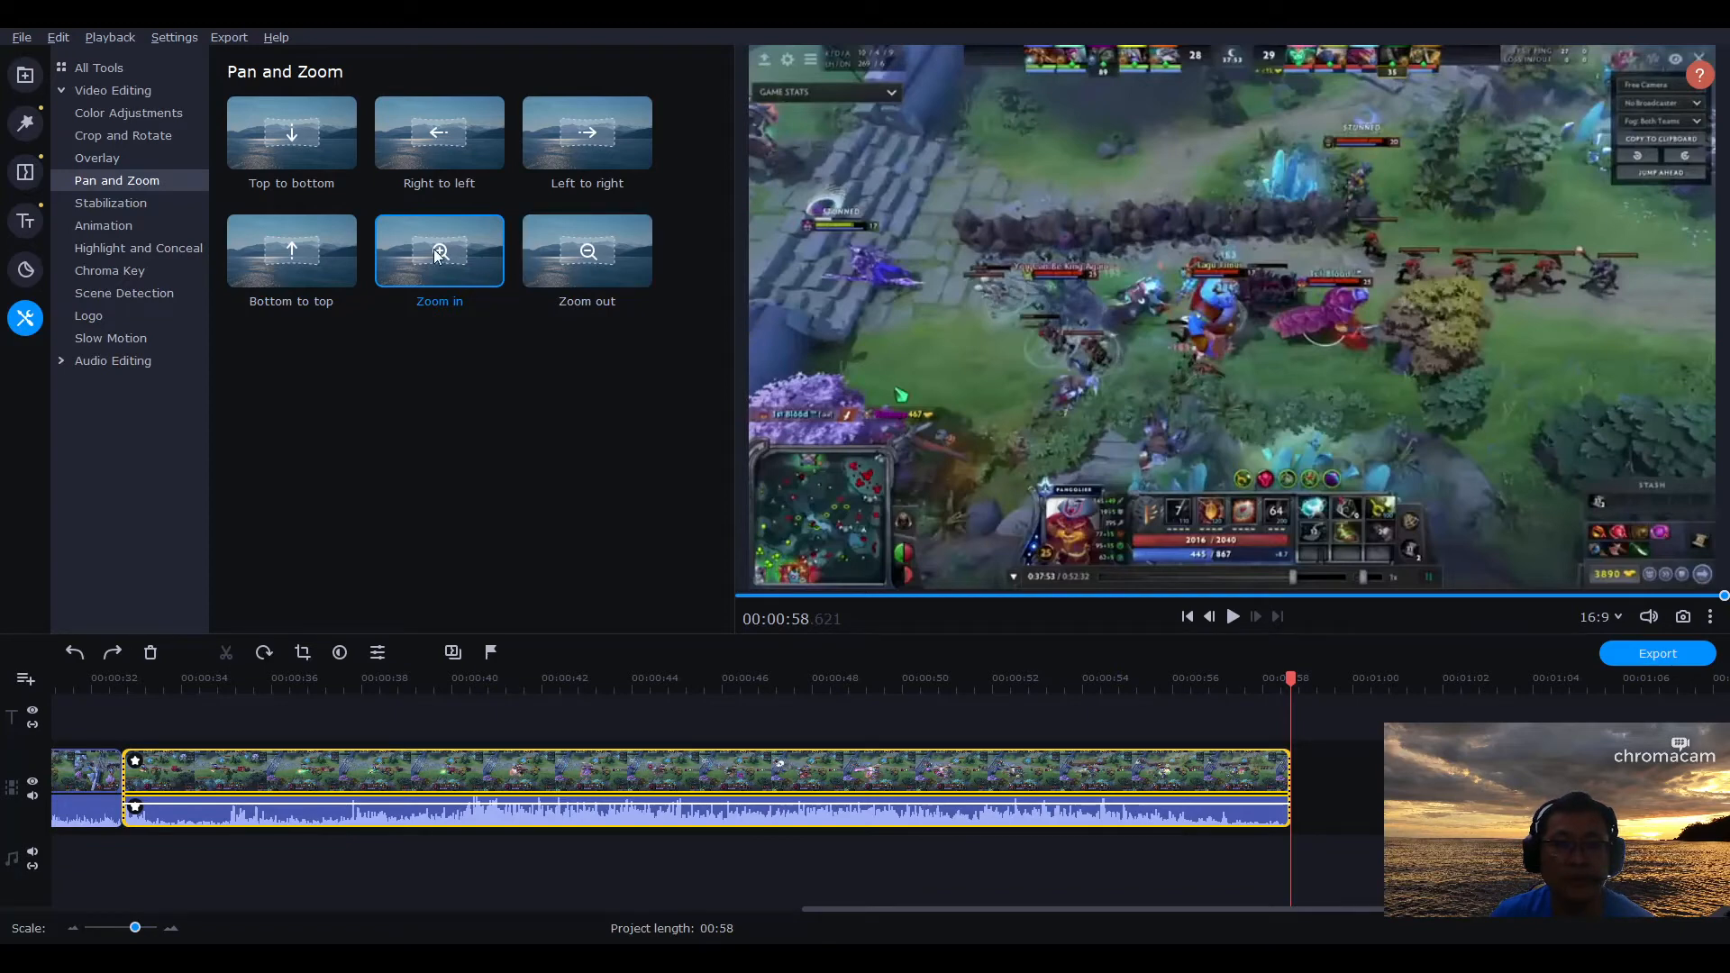
{"action": "left_click_drag", "start_coordinate": [1291, 679], "coordinate": [125, 682]}
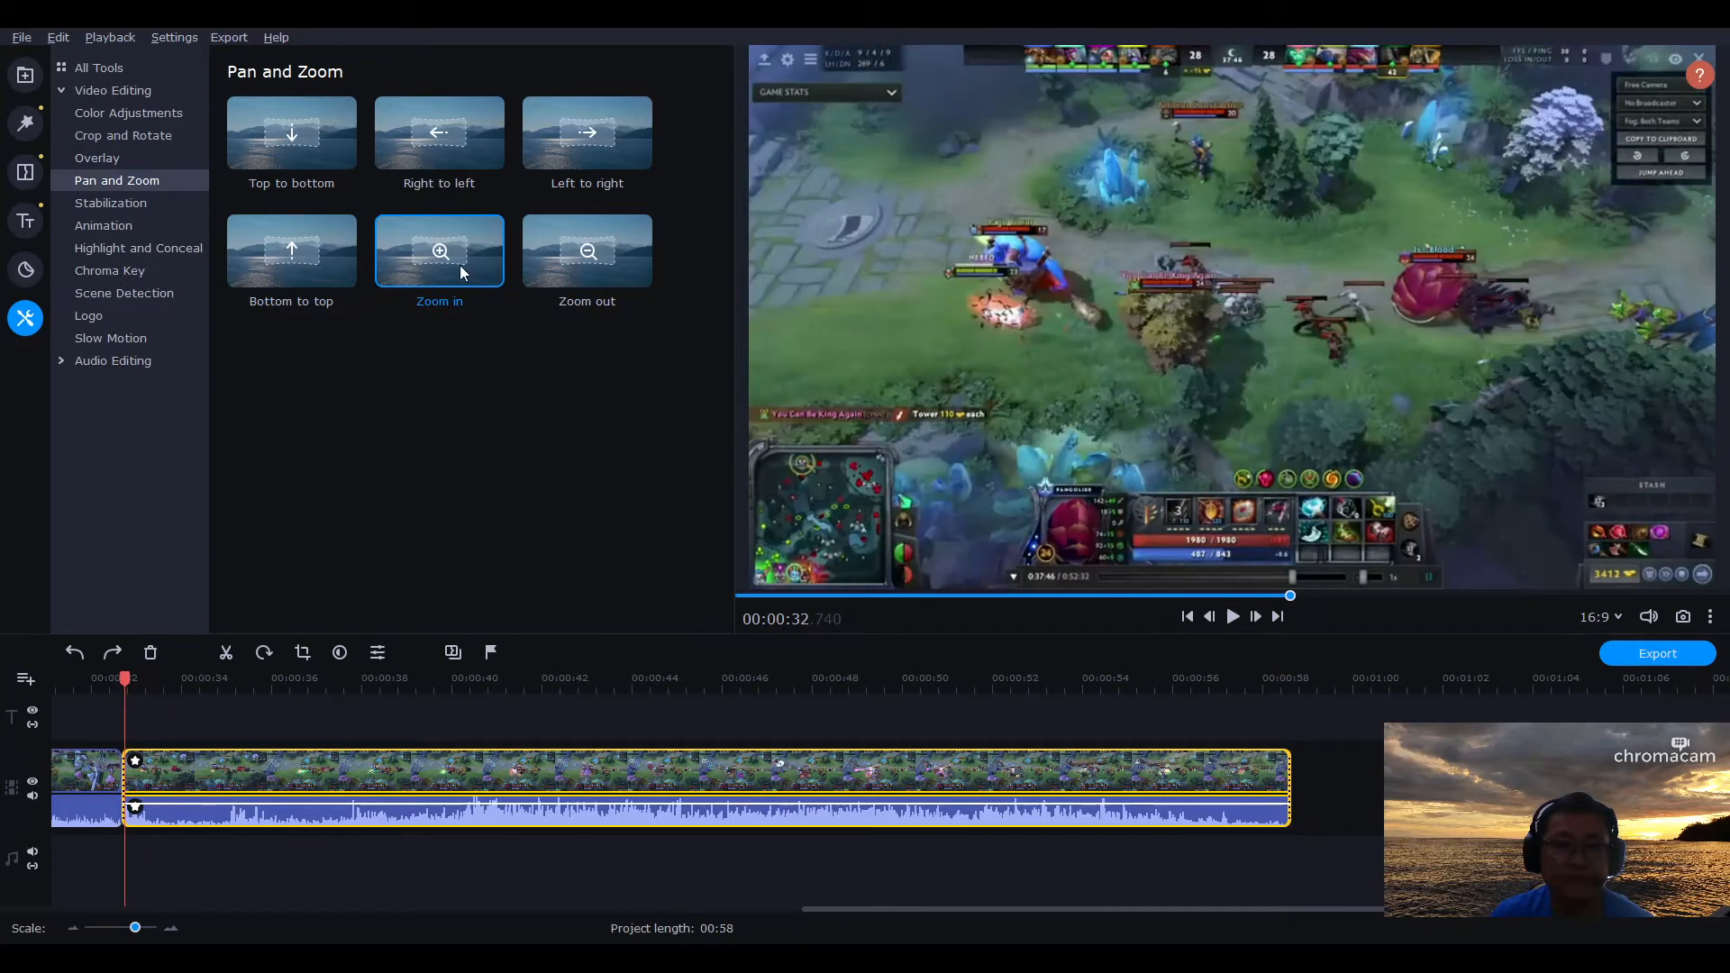
{"action": "left_click_drag", "start_coordinate": [437, 256], "coordinate": [1208, 383]}
{"action": "left_click_drag", "start_coordinate": [440, 257], "coordinate": [131, 771]}
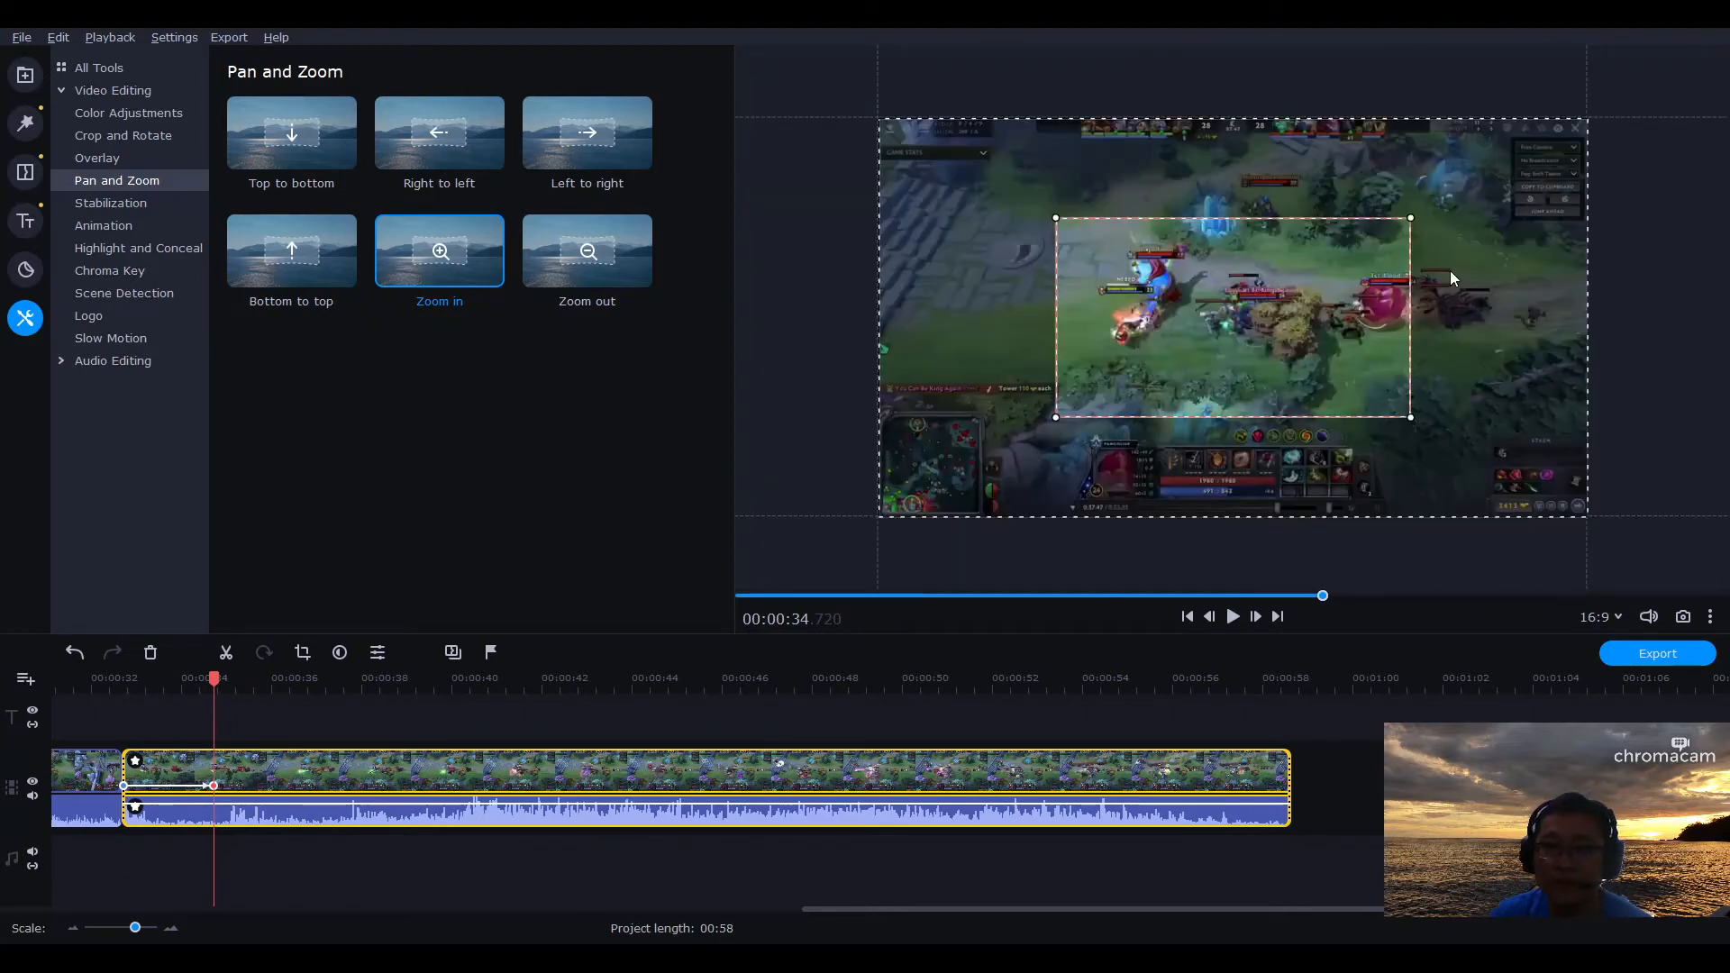
{"action": "left_click_drag", "start_coordinate": [1236, 292], "coordinate": [1124, 289]}
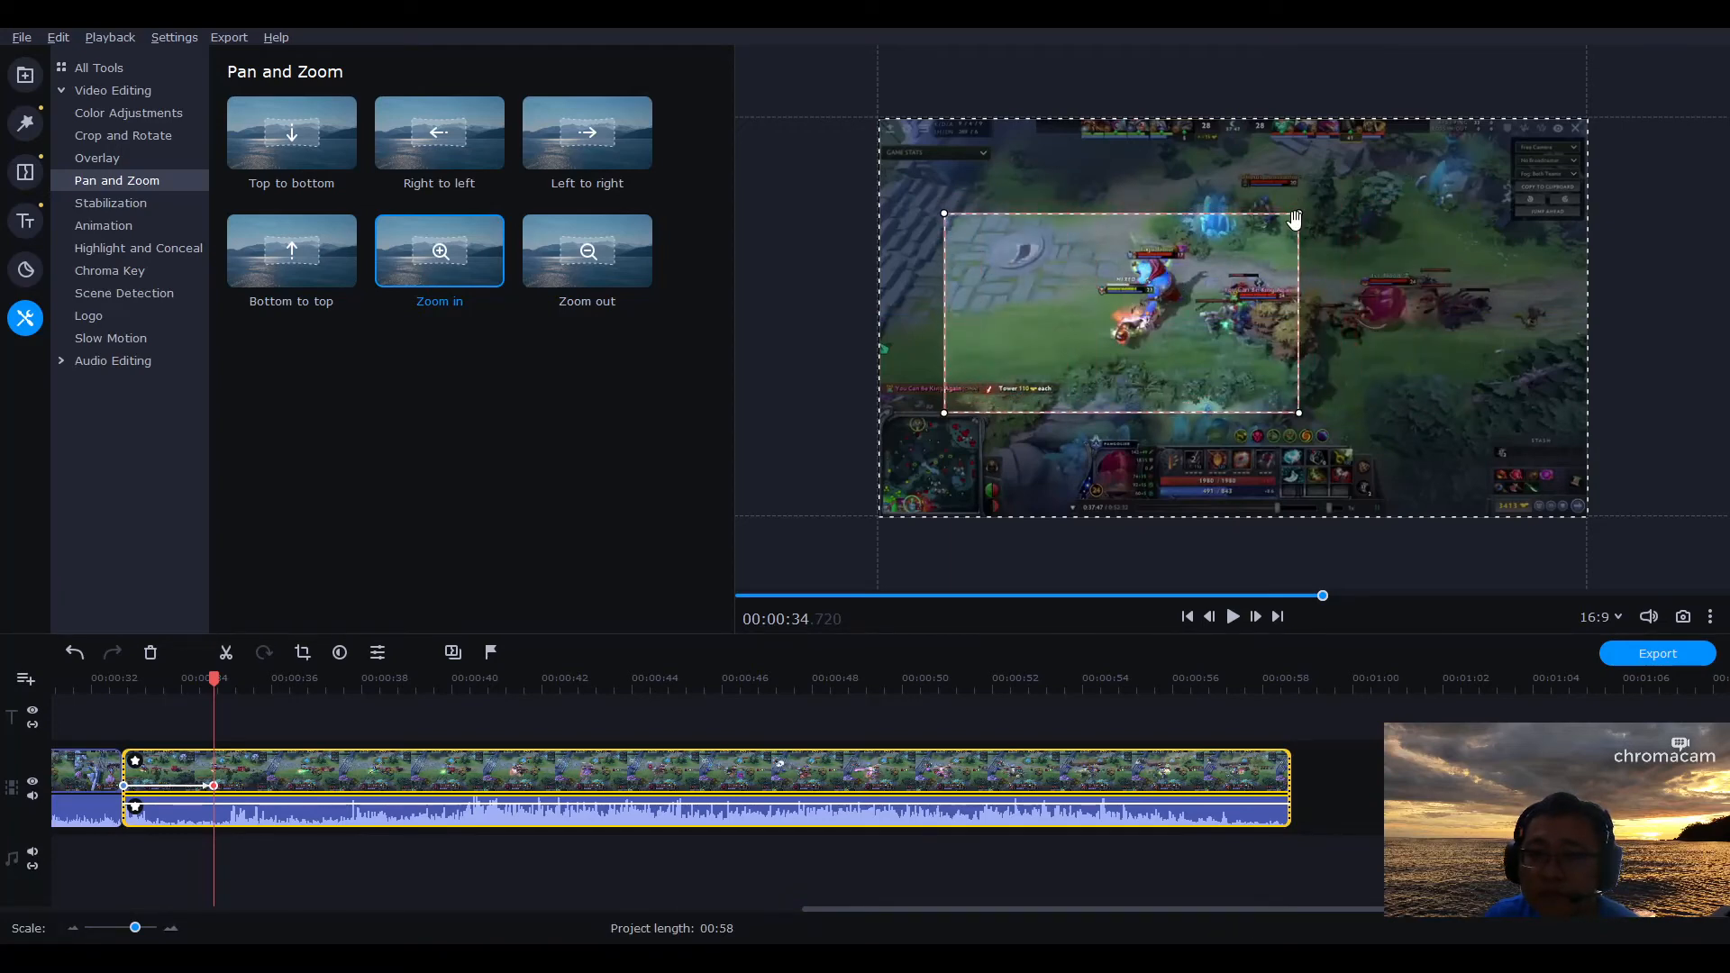
{"action": "left_click_drag", "start_coordinate": [1298, 215], "coordinate": [1253, 240]}
{"action": "left_click_drag", "start_coordinate": [1123, 340], "coordinate": [1145, 314]}
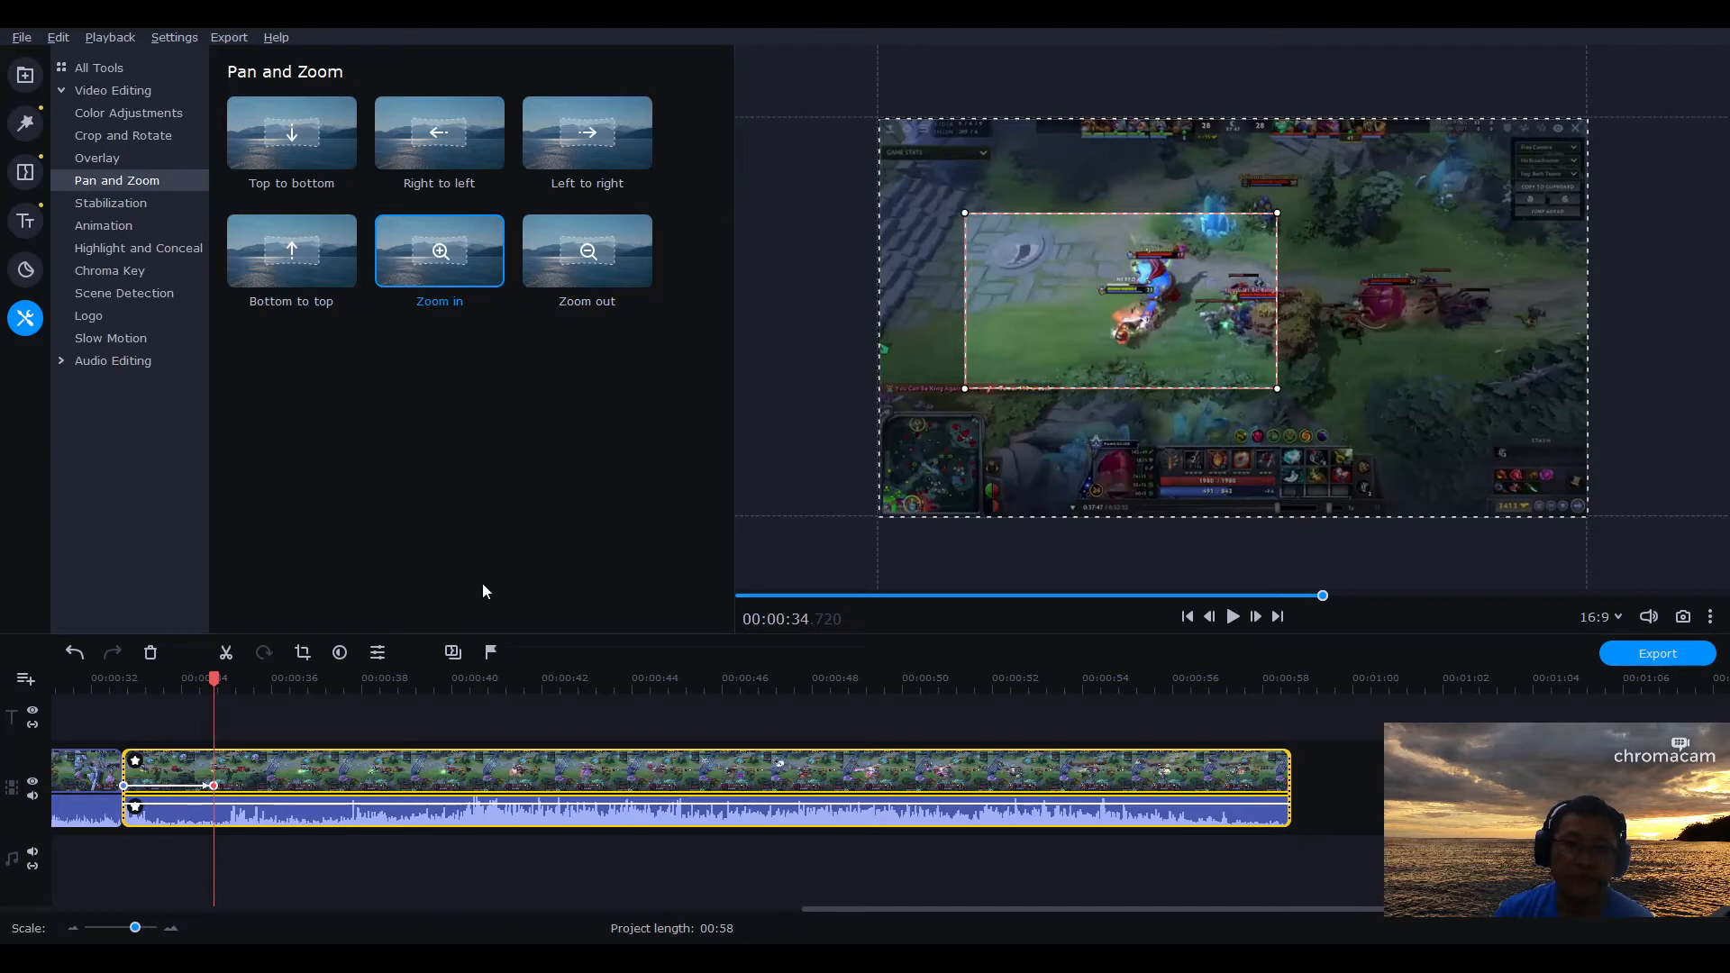
Try ending the zoom at about 00:00:33.84, and undo the Zoom in effect.
{"action": "left_click_drag", "start_coordinate": [213, 785], "coordinate": [174, 824]}
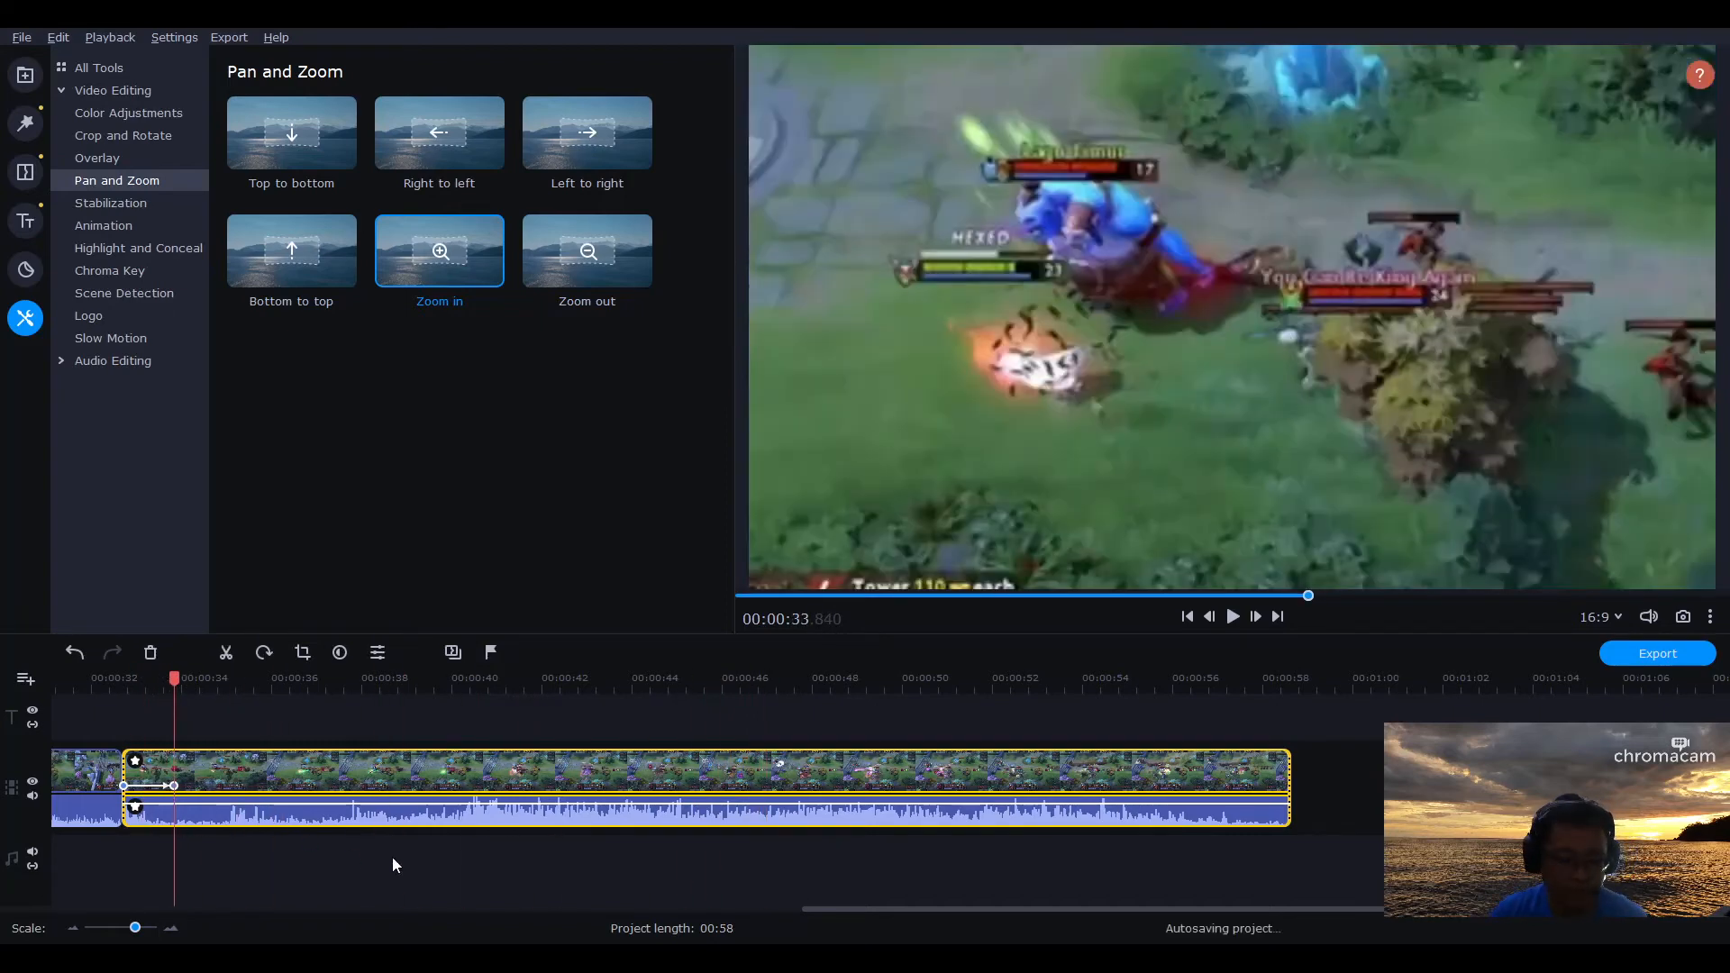
{"action": "key", "text": "ctrl+z"}
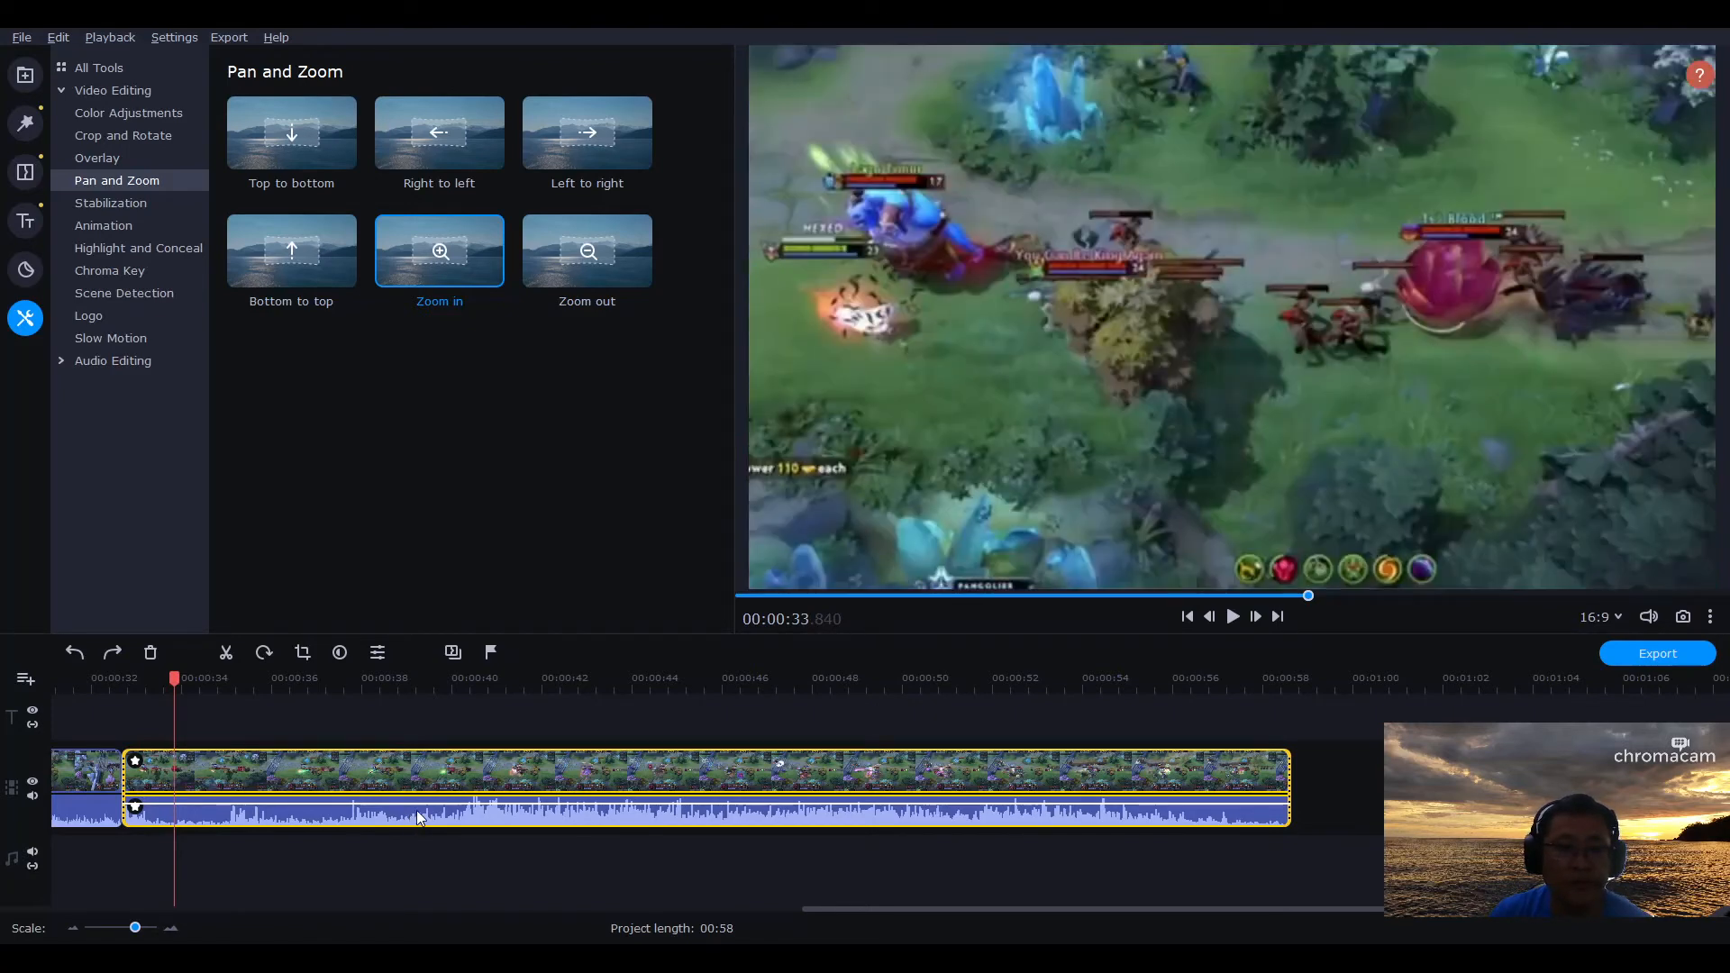
Add a Zoom in effect at the start of the slow-motion clip and shrink its frame around the team fight.
{"action": "left_click_drag", "start_coordinate": [166, 679], "coordinate": [125, 685]}
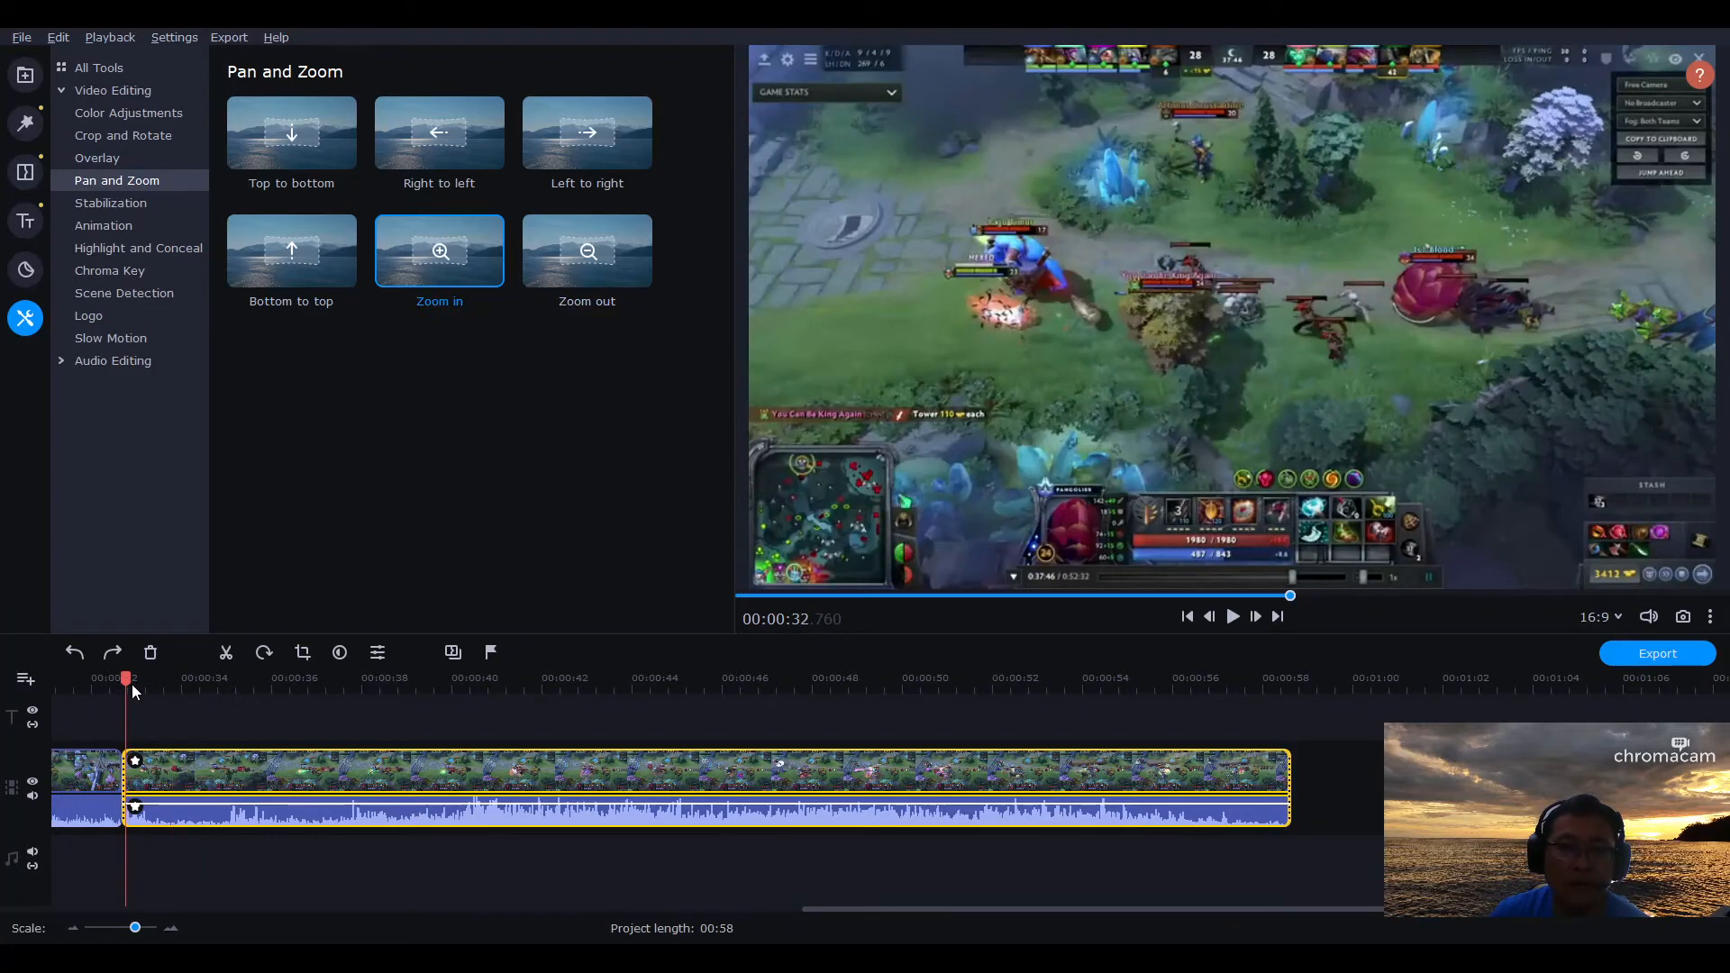
{"action": "left_click_drag", "start_coordinate": [441, 255], "coordinate": [124, 760]}
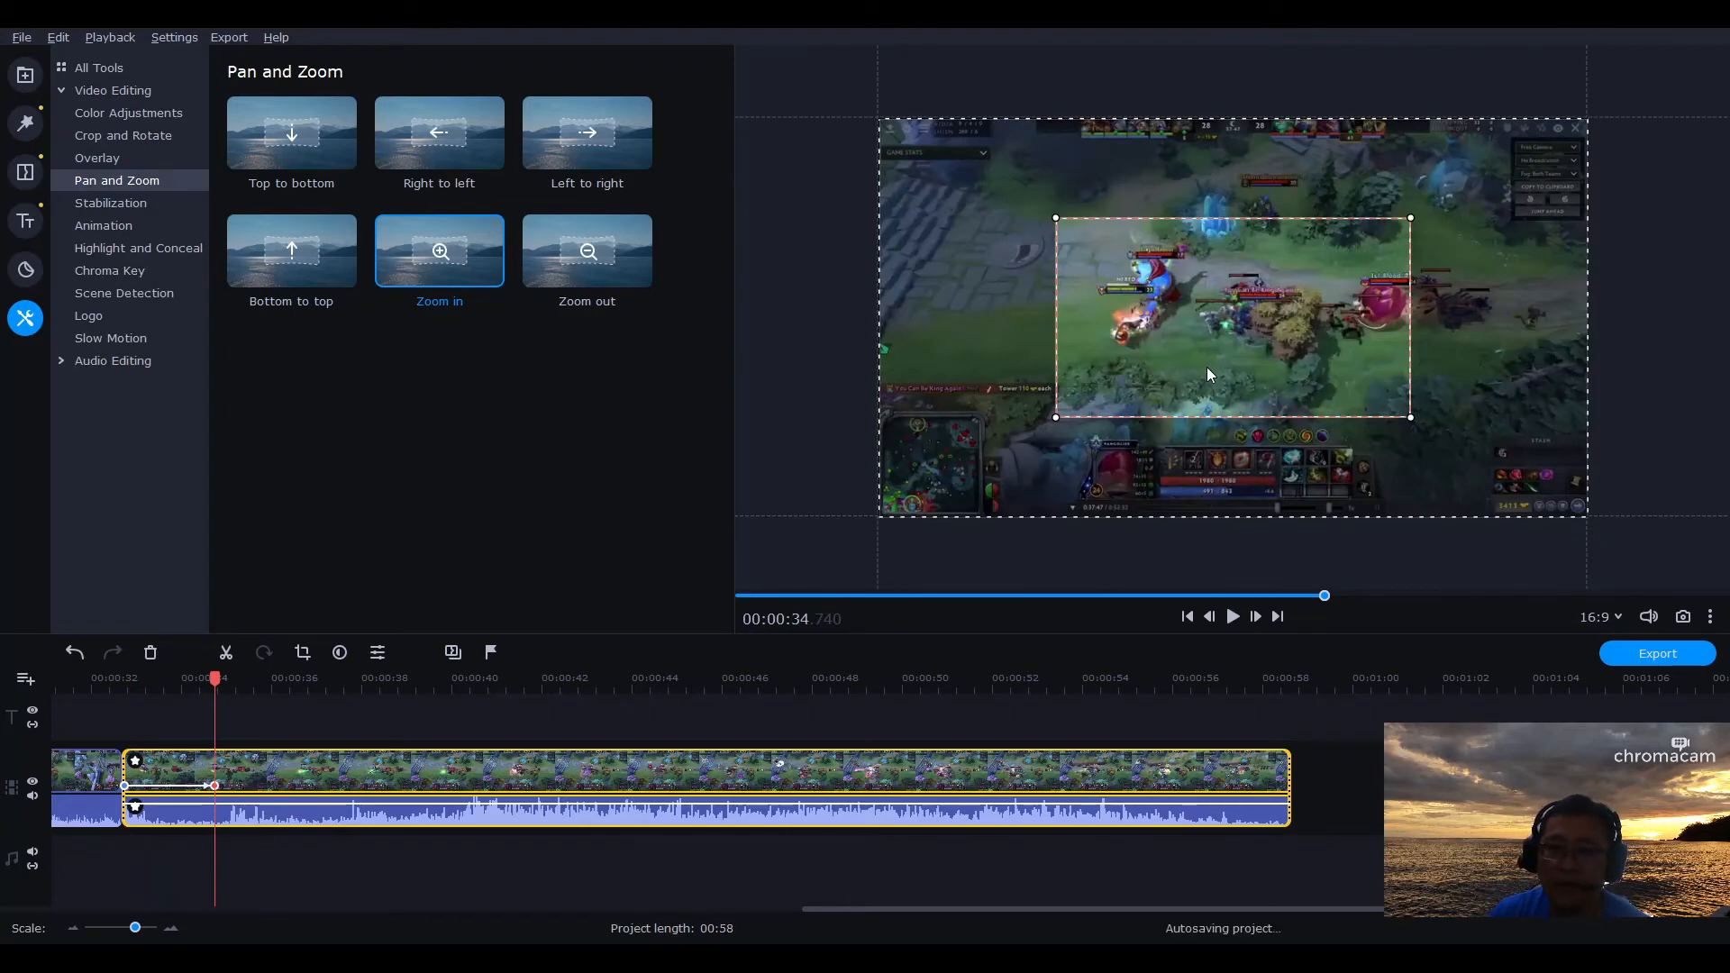
{"action": "left_click_drag", "start_coordinate": [1057, 419], "coordinate": [1109, 402]}
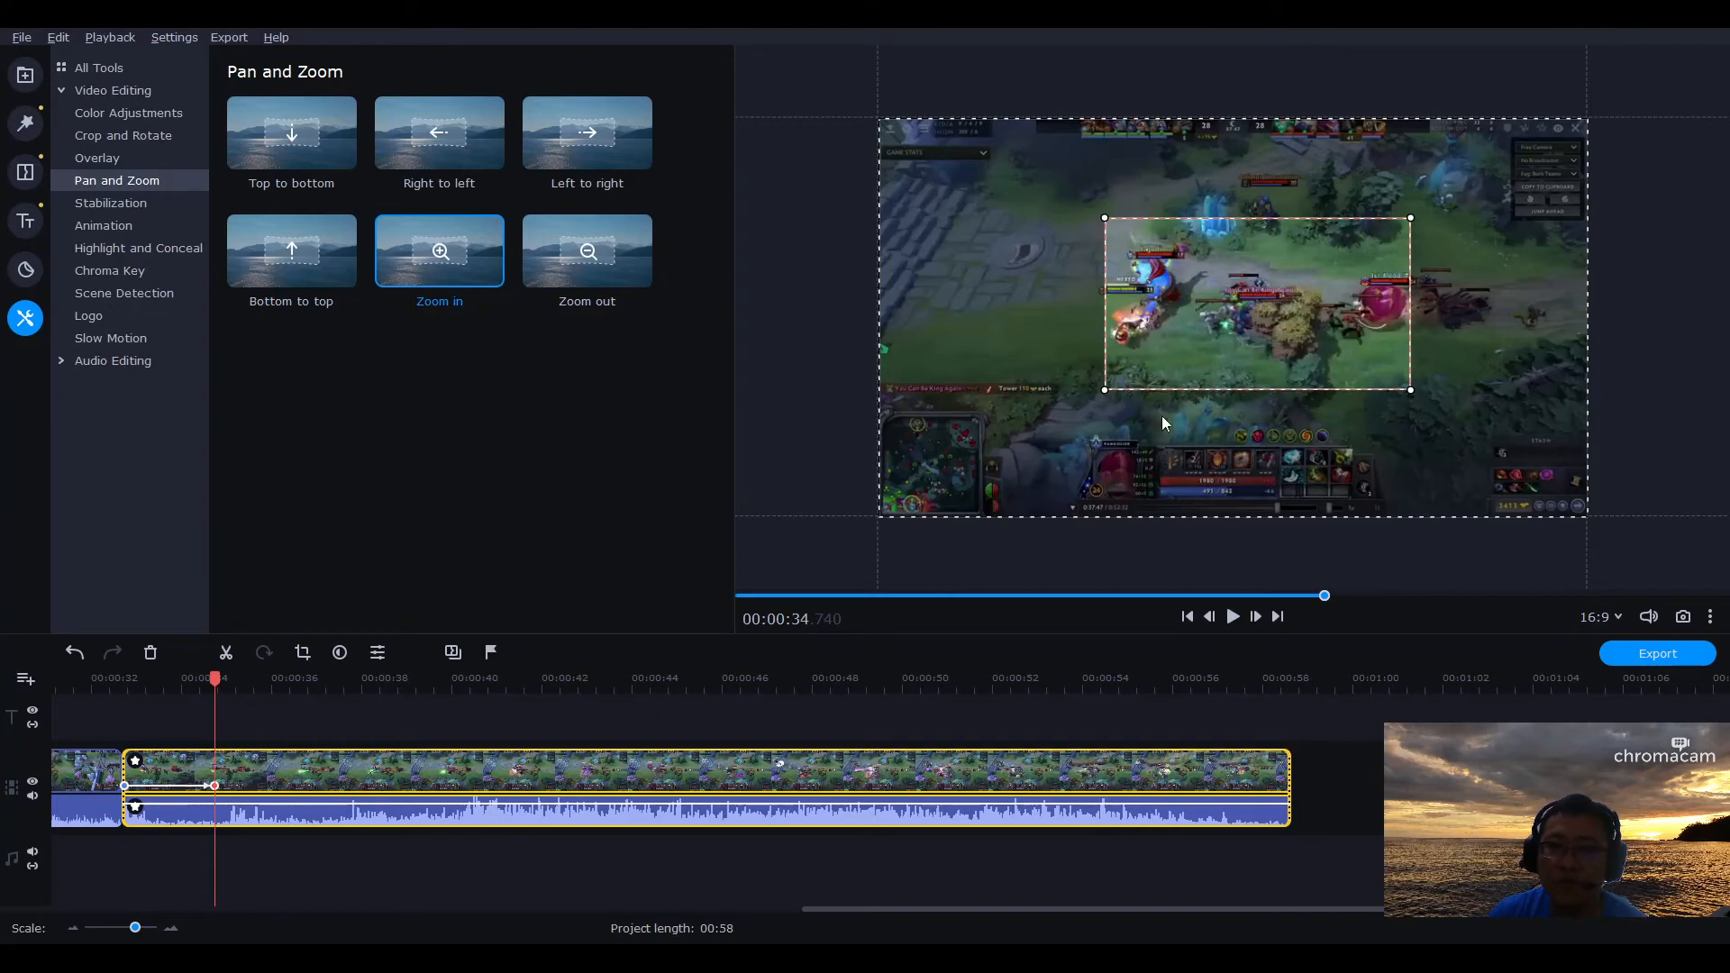
Extend the zoom to the end of the slow-motion clip and preview it from just before the clip.
{"action": "left_click_drag", "start_coordinate": [215, 786], "coordinate": [883, 893]}
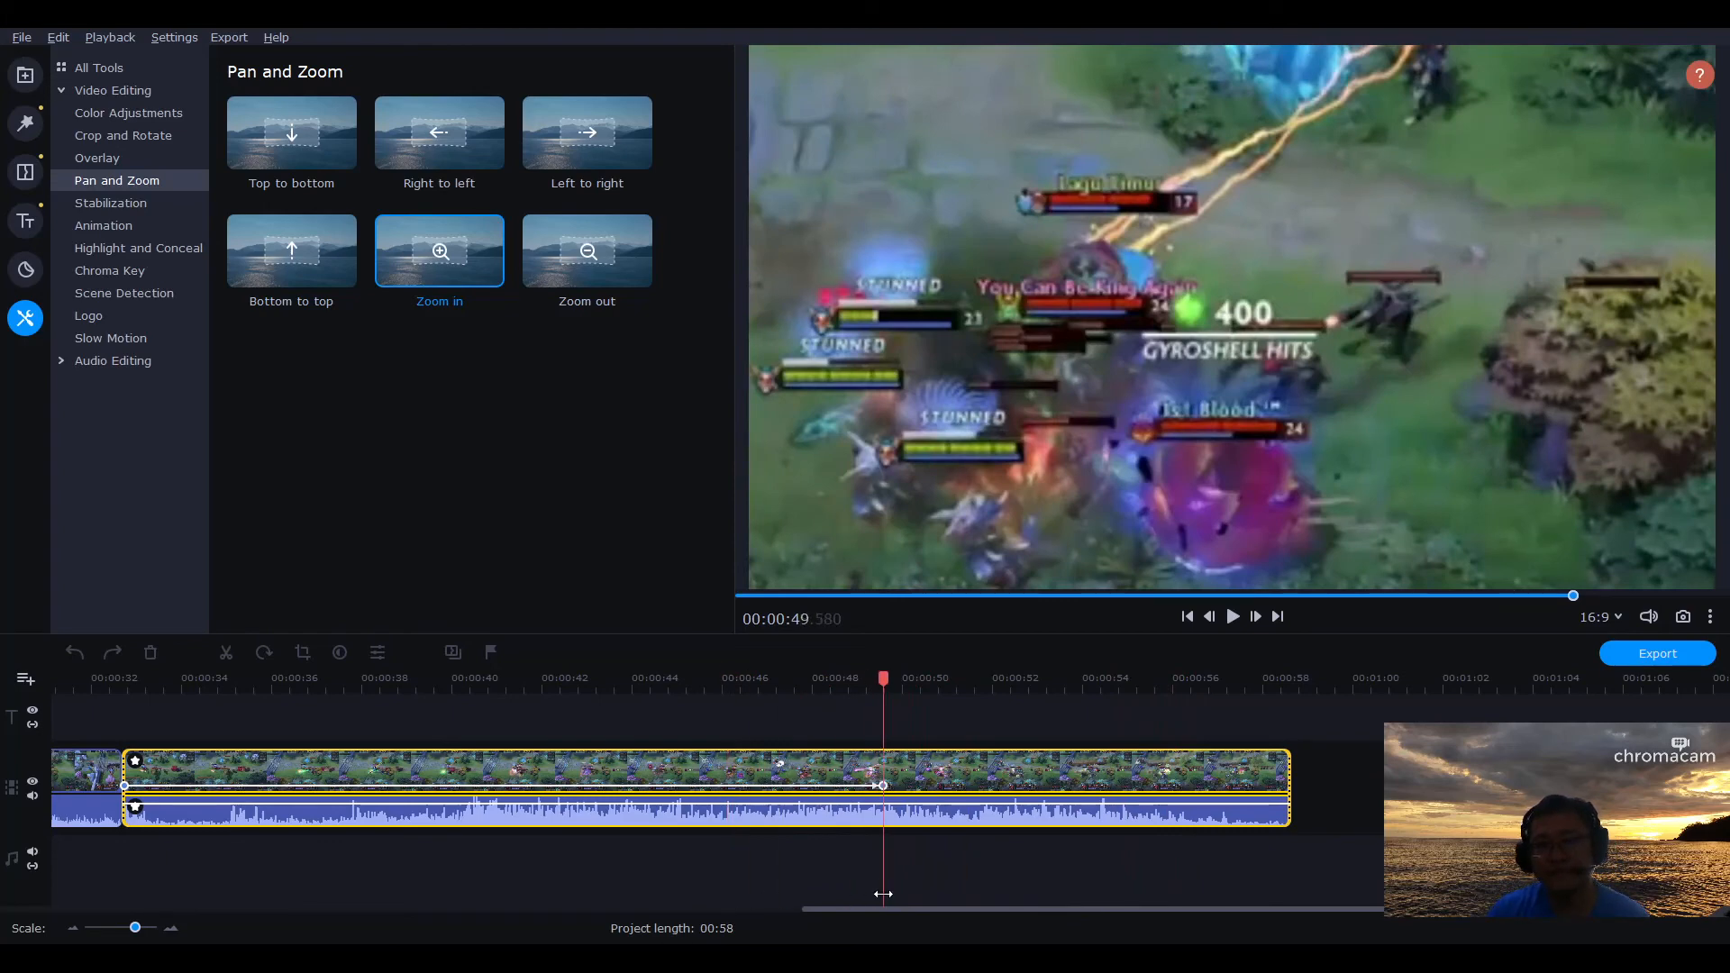
{"action": "left_click_drag", "start_coordinate": [894, 893], "coordinate": [1314, 866]}
{"action": "left_click", "coordinate": [110, 683]}
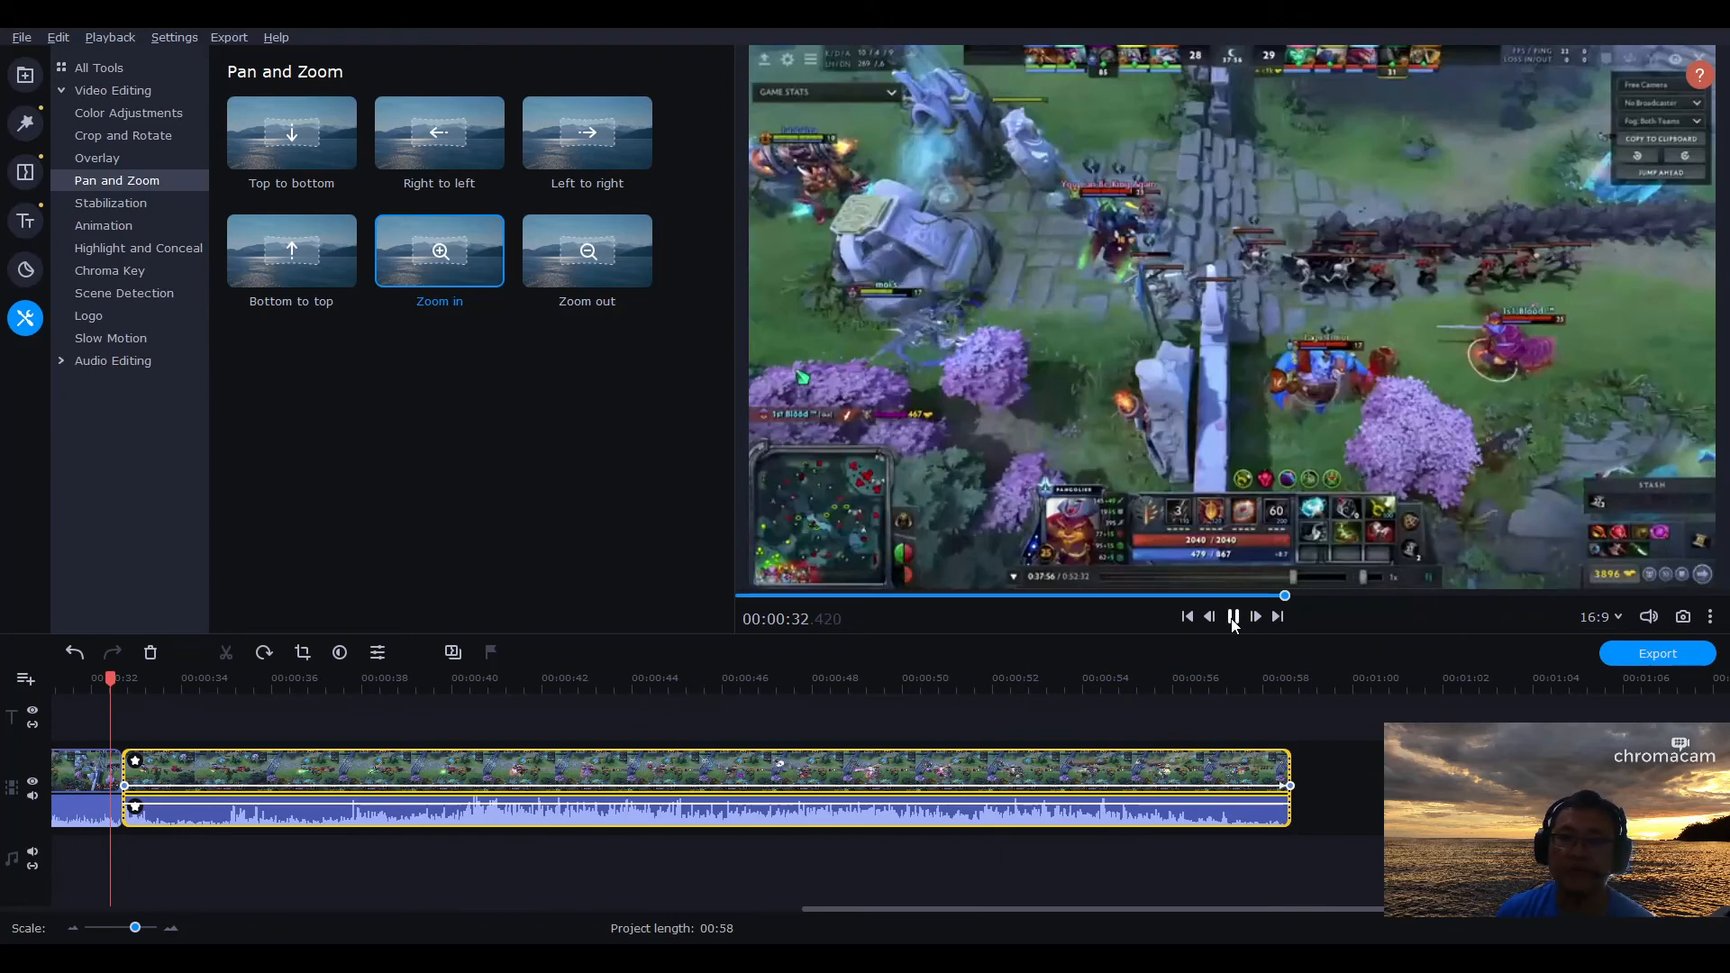